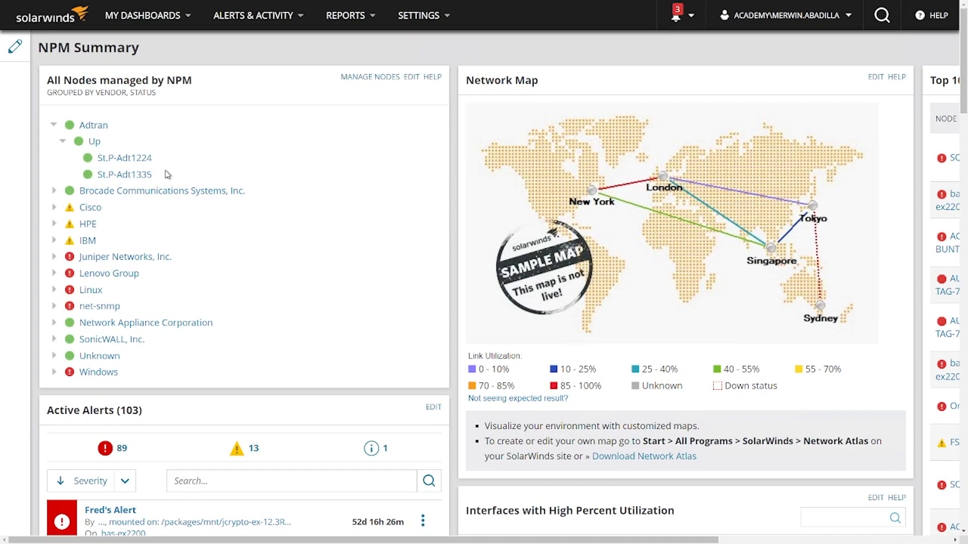
Step: Open the details of the Adtran node St.P-Adt1335, view its Vital Stats and return to its Summary
left_click(119, 179)
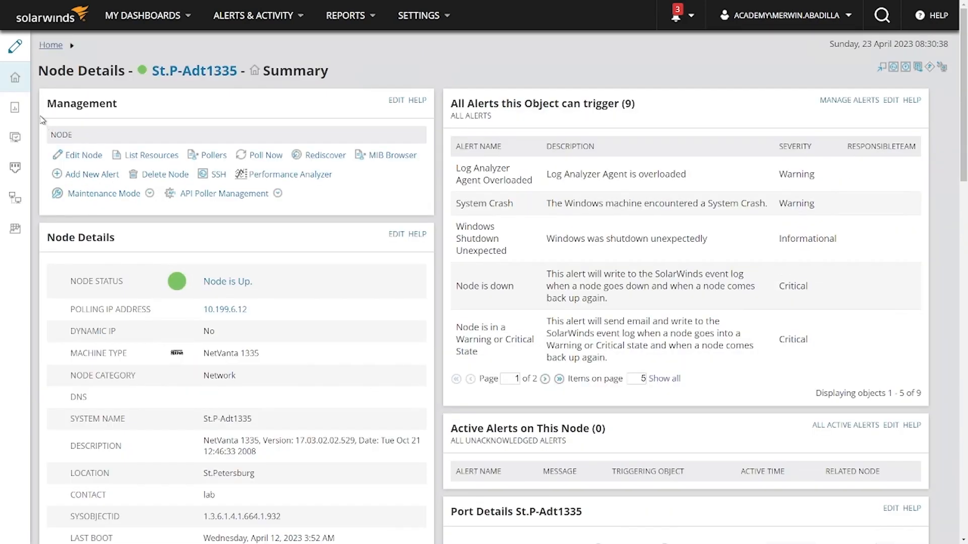
mouse_move(16, 109)
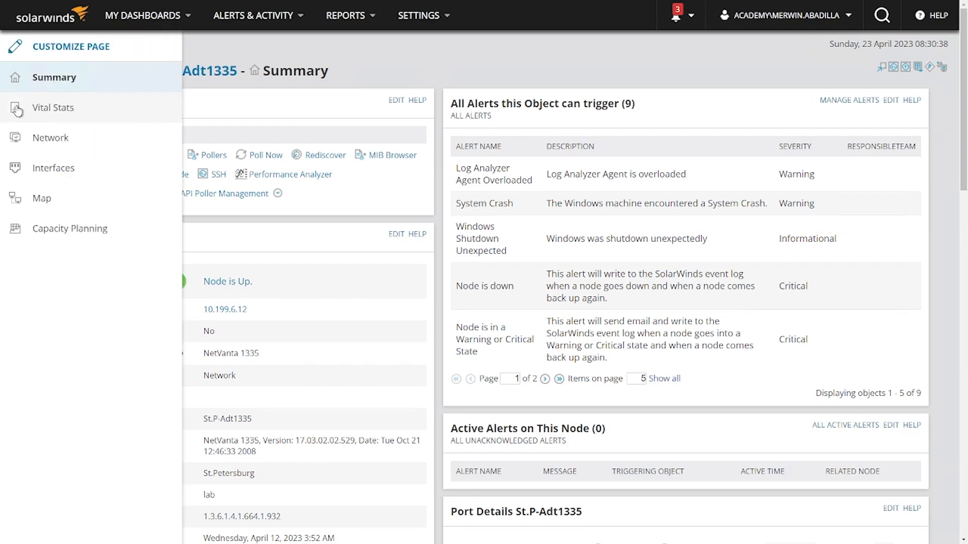
left_click(17, 110)
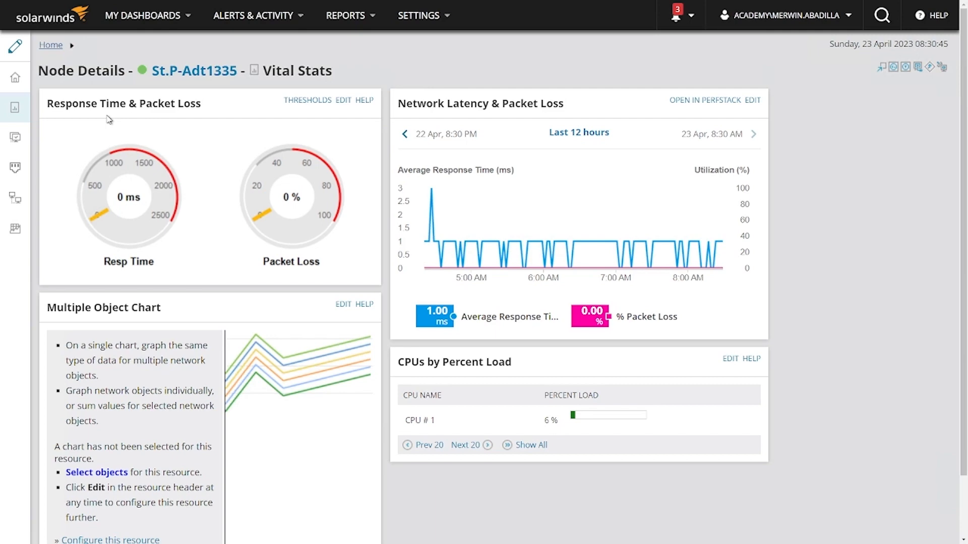
left_click(16, 80)
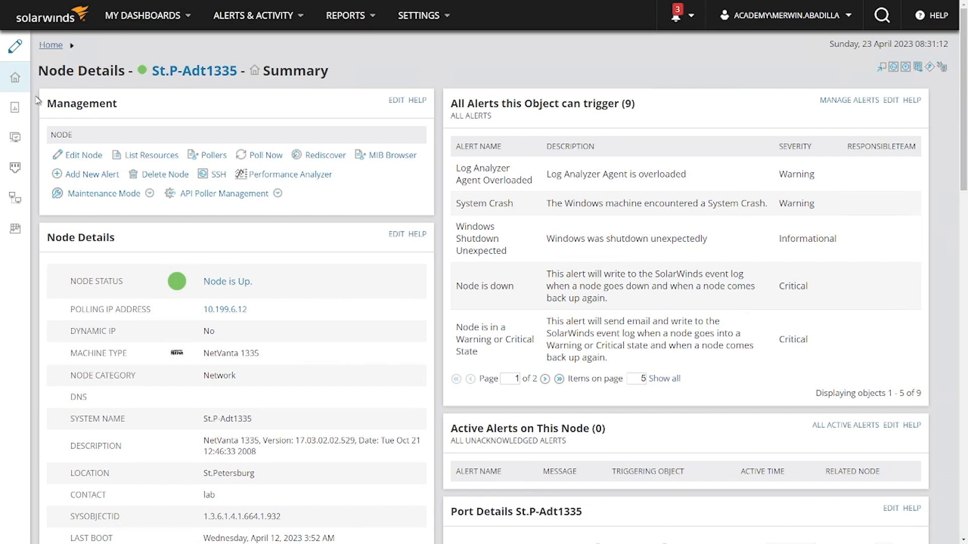
Step: Search the node's MIB Browser for OID 1.3.6.1.4.1.664.5.53.1.4 and expand the adGenAOSCpuUtil folder
left_click(387, 162)
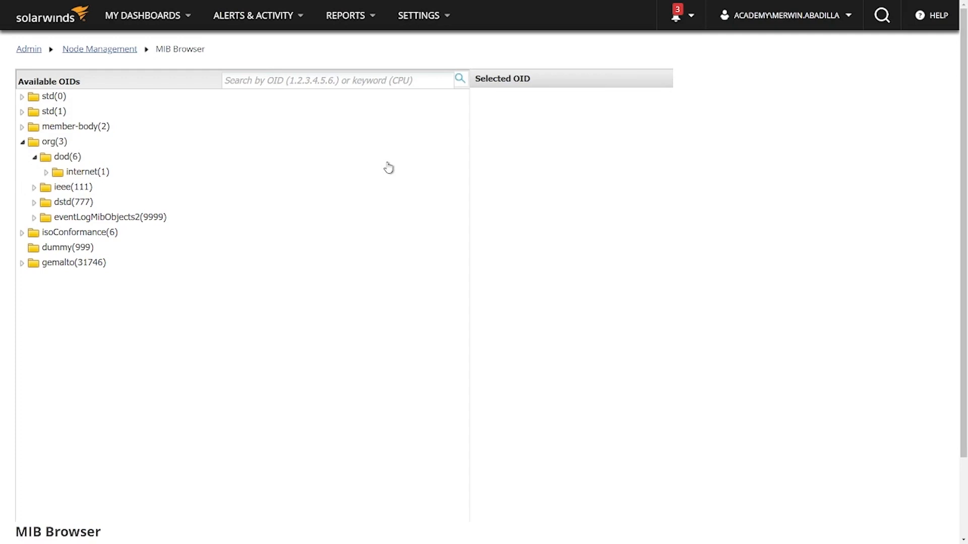
left_click(235, 84)
type("1.3.6.1.4.1.664.5.53.1.4")
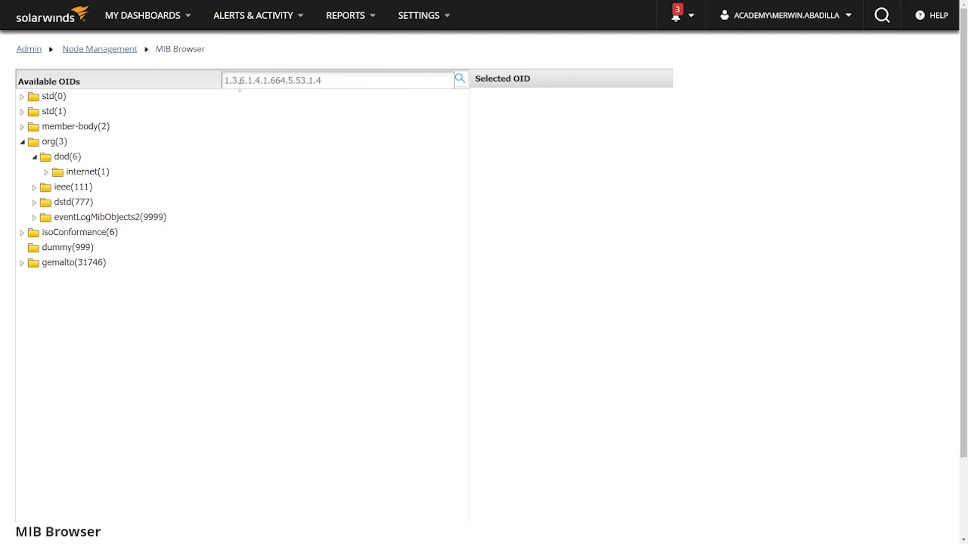
left_click(459, 80)
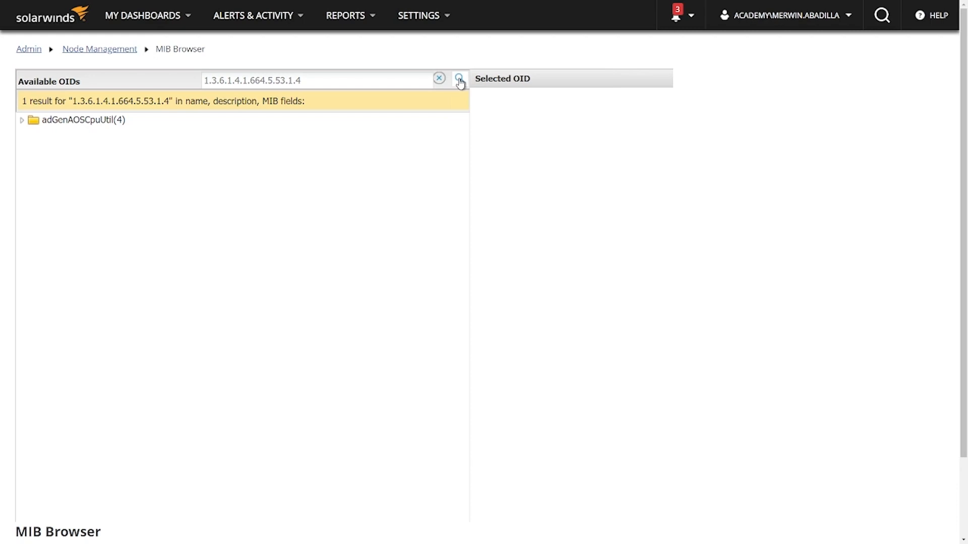
left_click(22, 121)
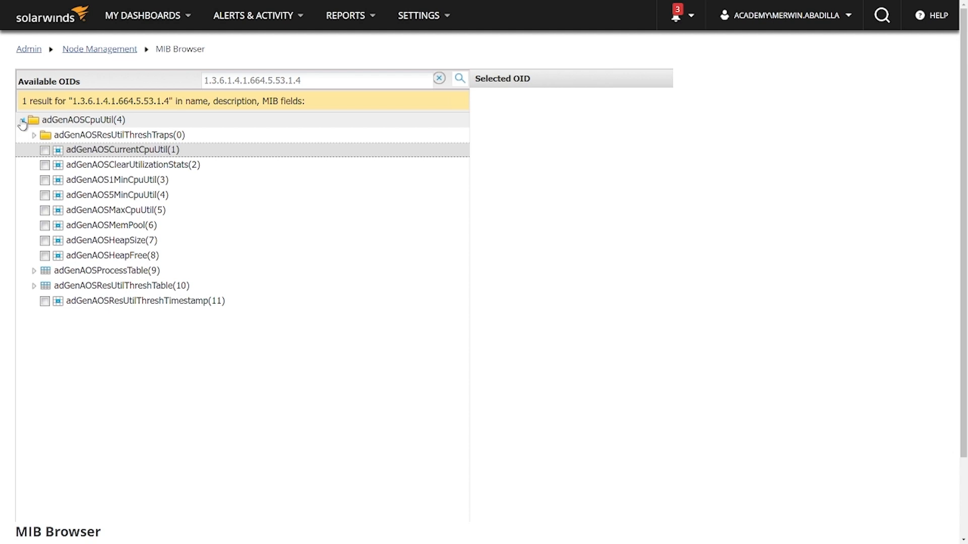
Step: Inspect the details of adGenAOSCurrentCpuUtil, adGenAOSHeapSize and adGenAOSHeapFree, highlighting the OID of the current CPU utilization entry
left_click(45, 150)
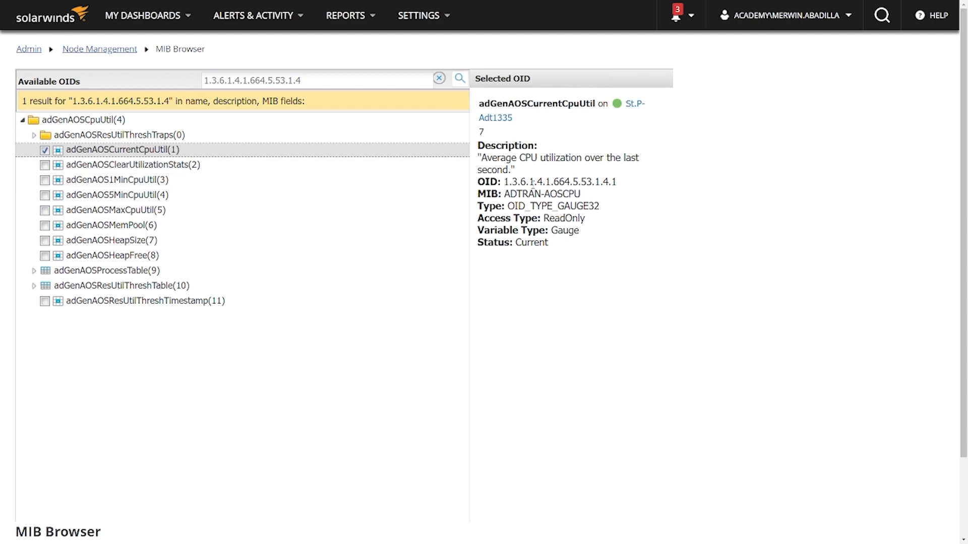
left_click_drag(503, 182, 619, 186)
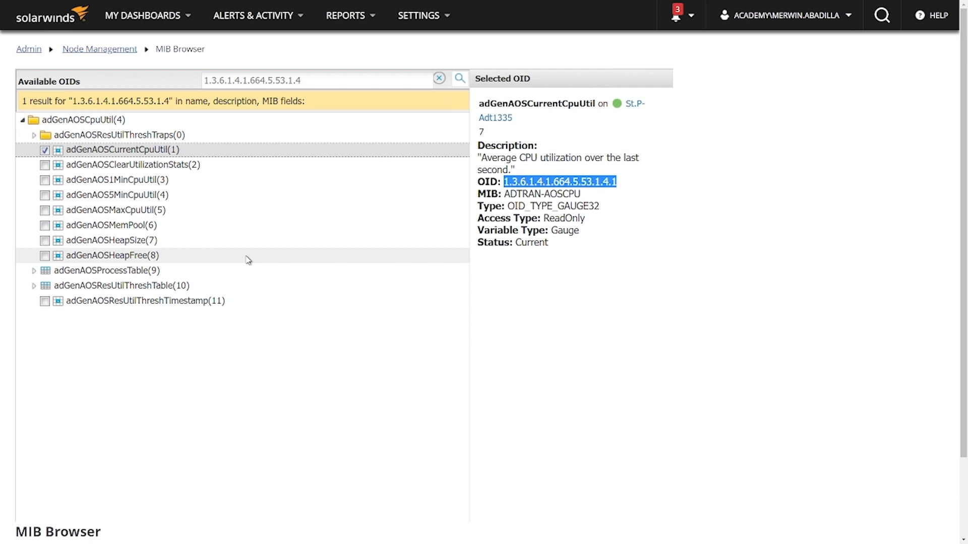
left_click(164, 245)
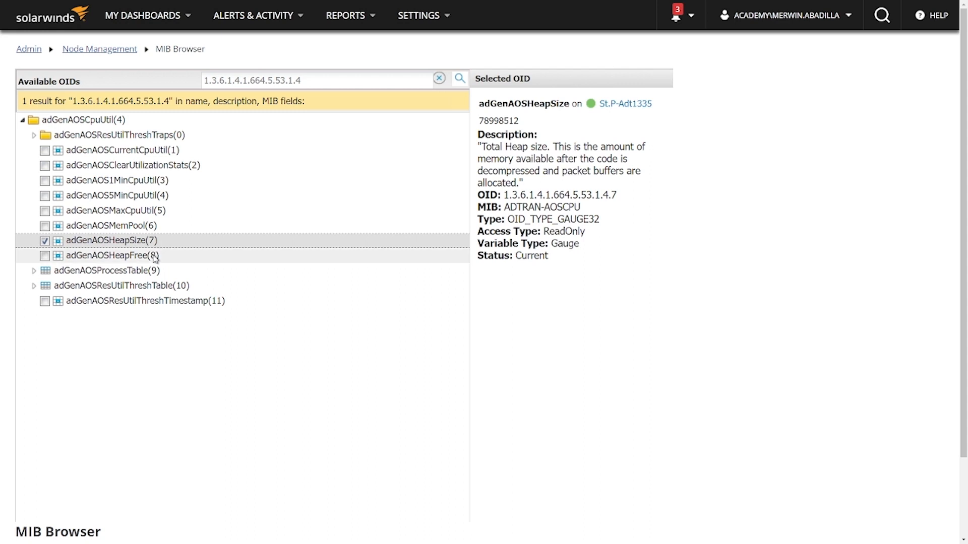
left_click(155, 256)
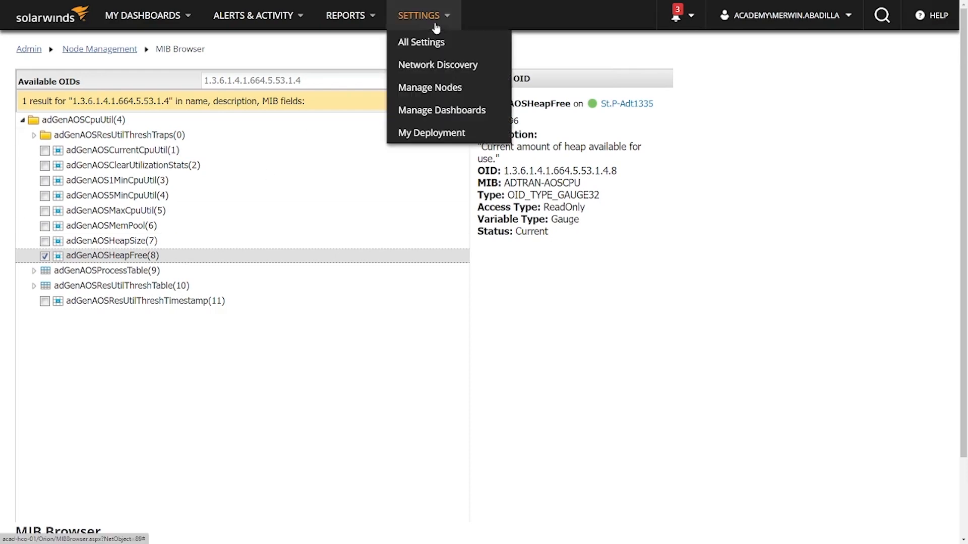
Step: Open Manage Pollers and list the local pollers authored by SolarWinds Native Poller, followed by those authored by SolarWinds
left_click(427, 43)
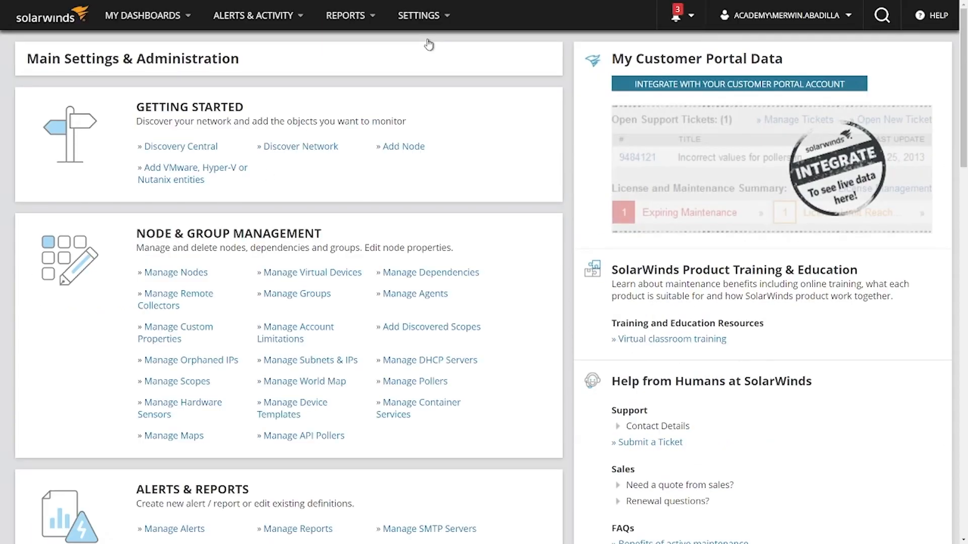
left_click(393, 386)
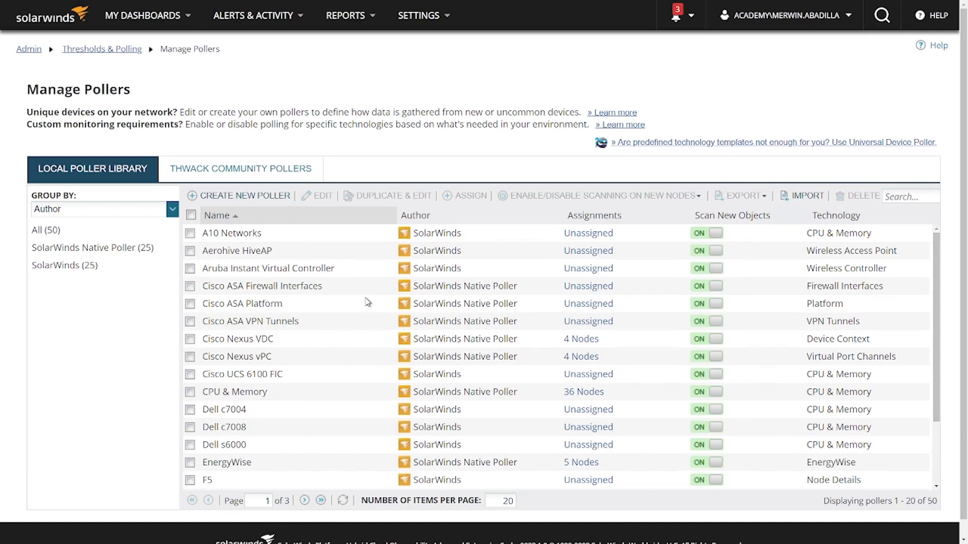
left_click(92, 248)
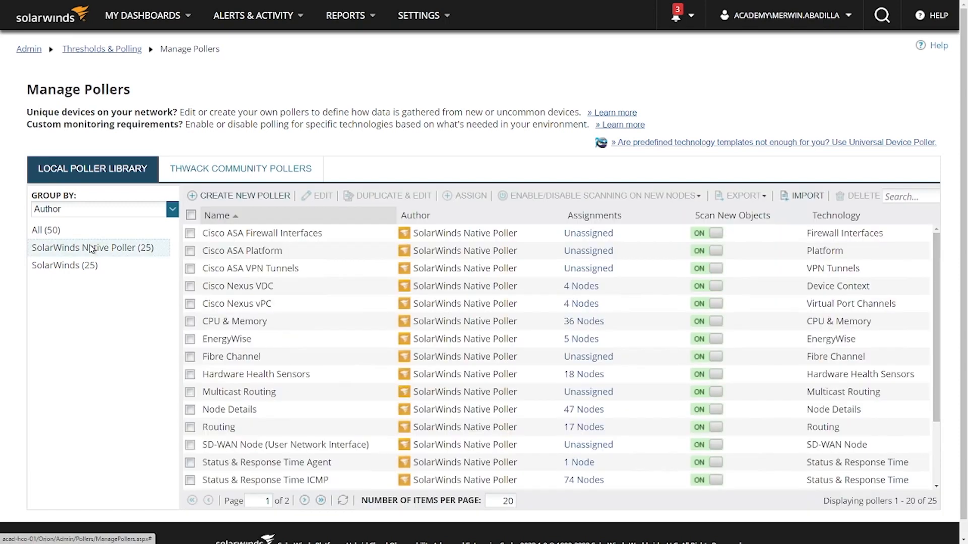
left_click(75, 266)
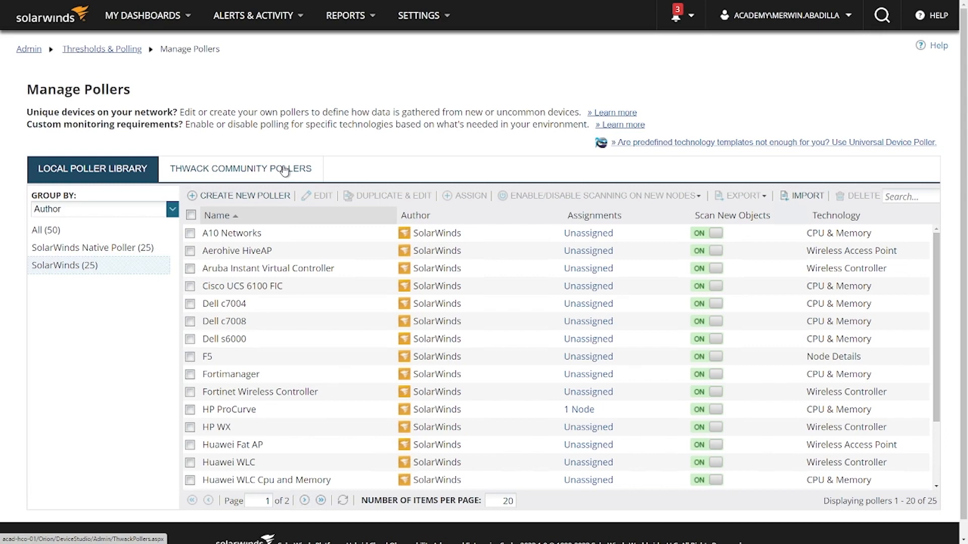
Step: Start a new poller package with the CPU & Memory technology and name it SW-Poller1
left_click(264, 201)
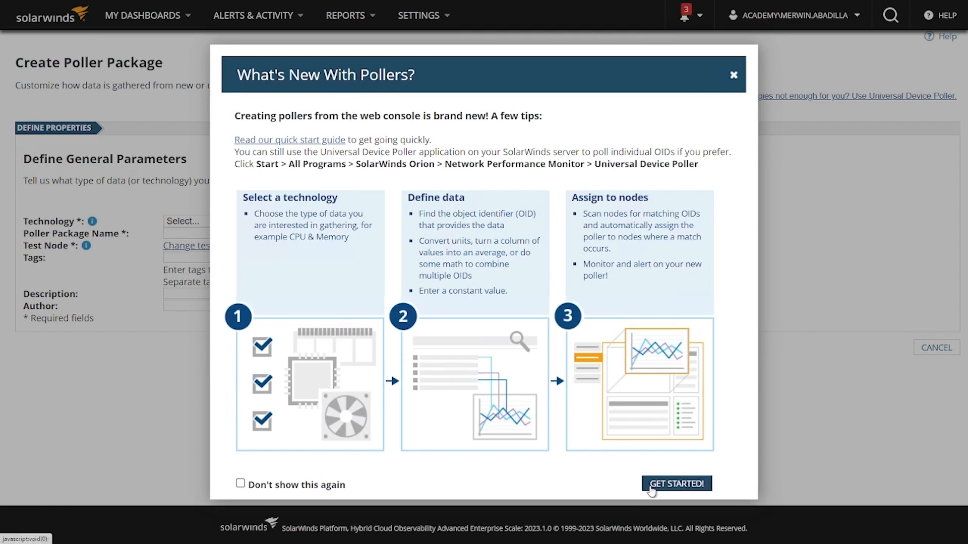
left_click(676, 484)
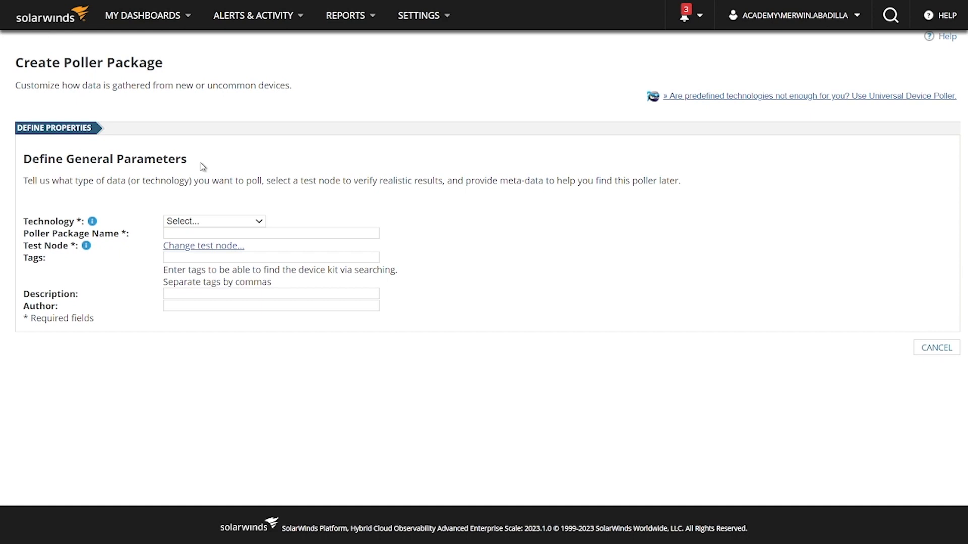
left_click(260, 222)
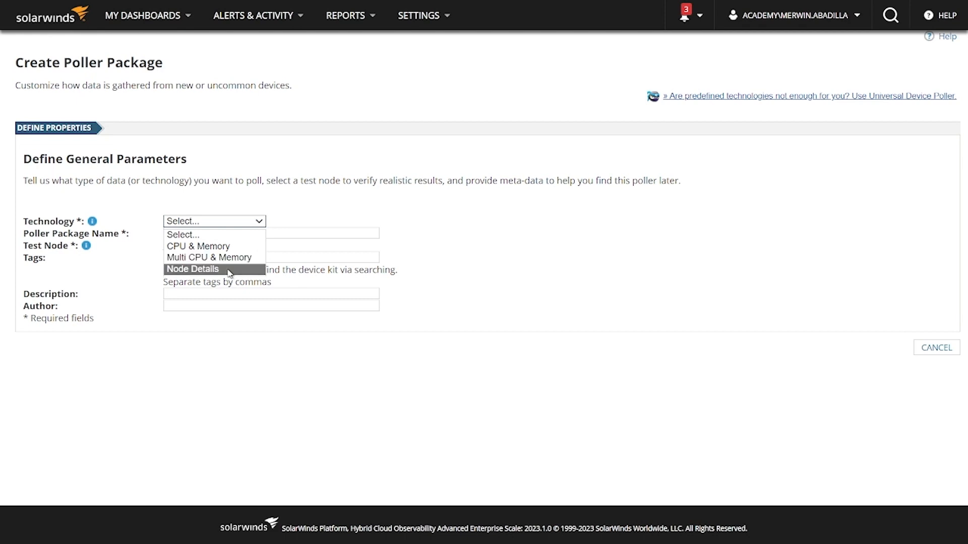
left_click(215, 246)
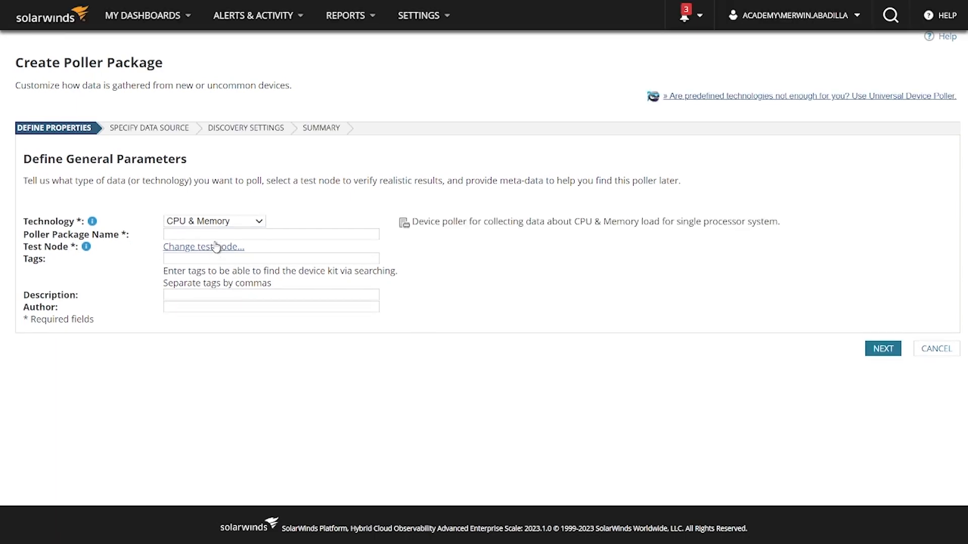
left_click(206, 235)
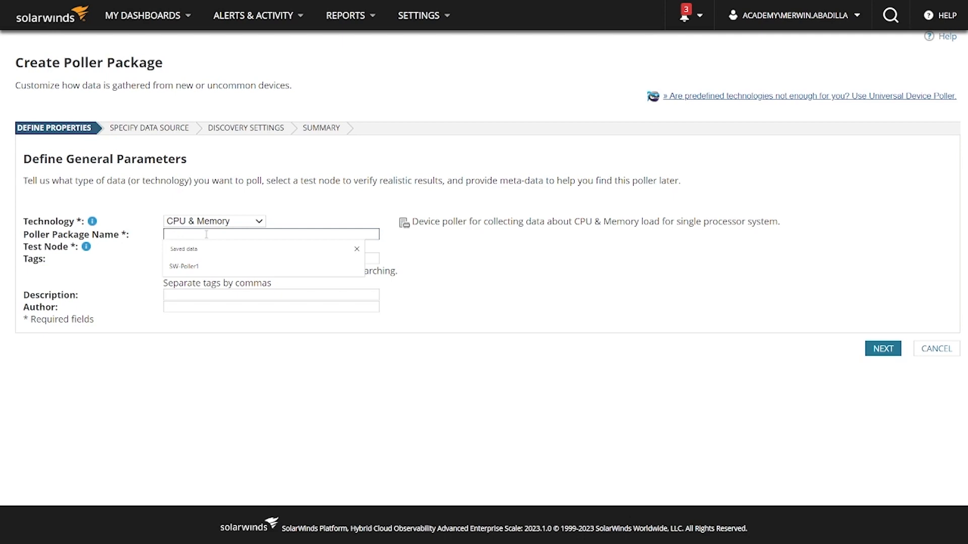
left_click(187, 266)
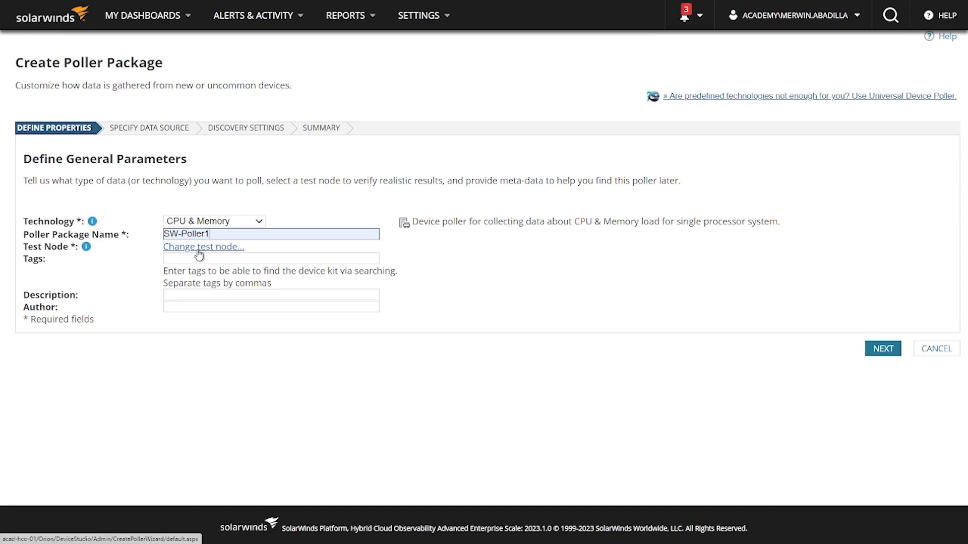
Step: Choose the Adtran node St.P-Adt1335 as the test node and proceed to specifying the data sources
left_click(199, 256)
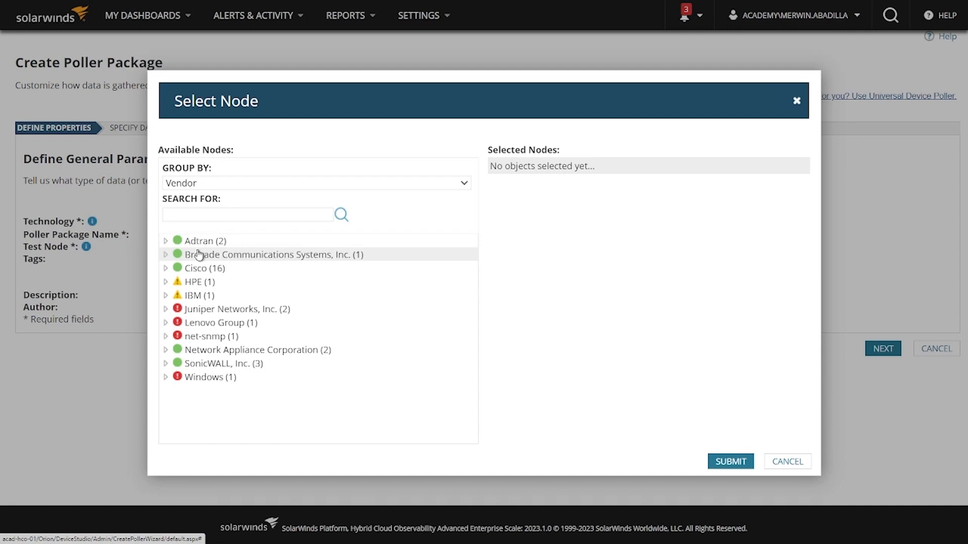
left_click(166, 242)
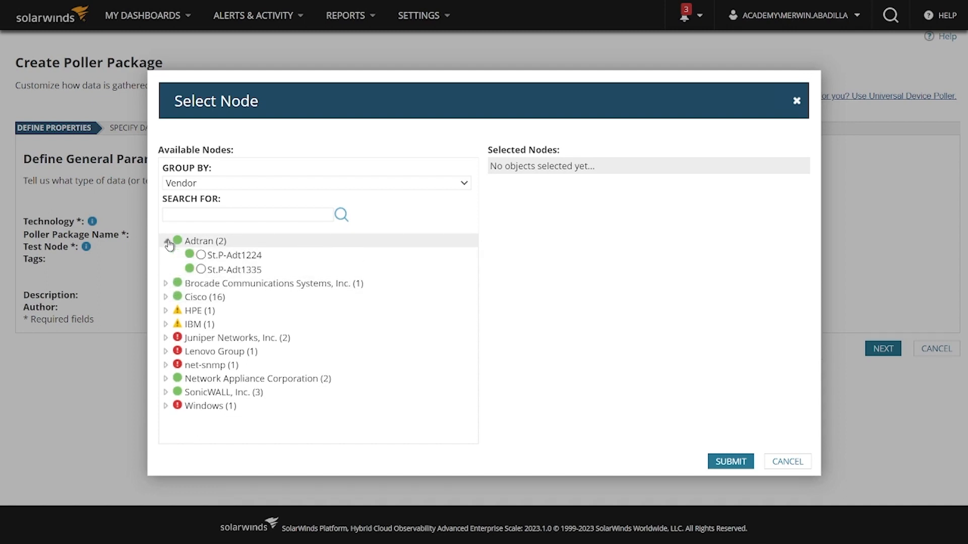
left_click(201, 270)
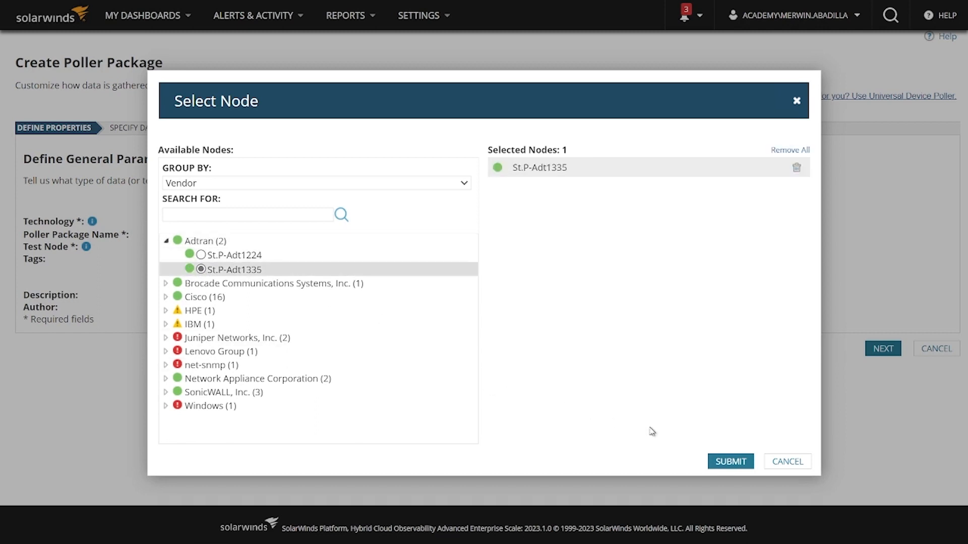
left_click(730, 462)
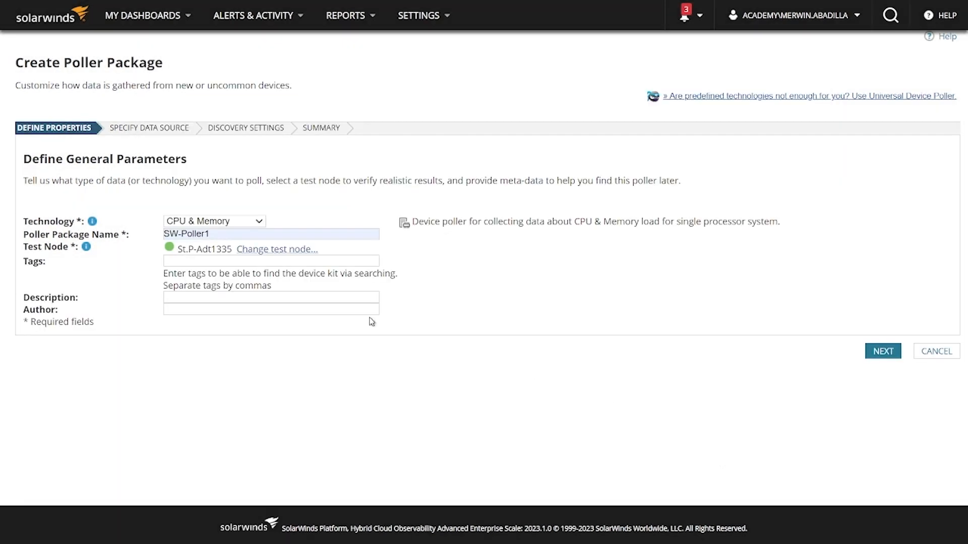
left_click(202, 262)
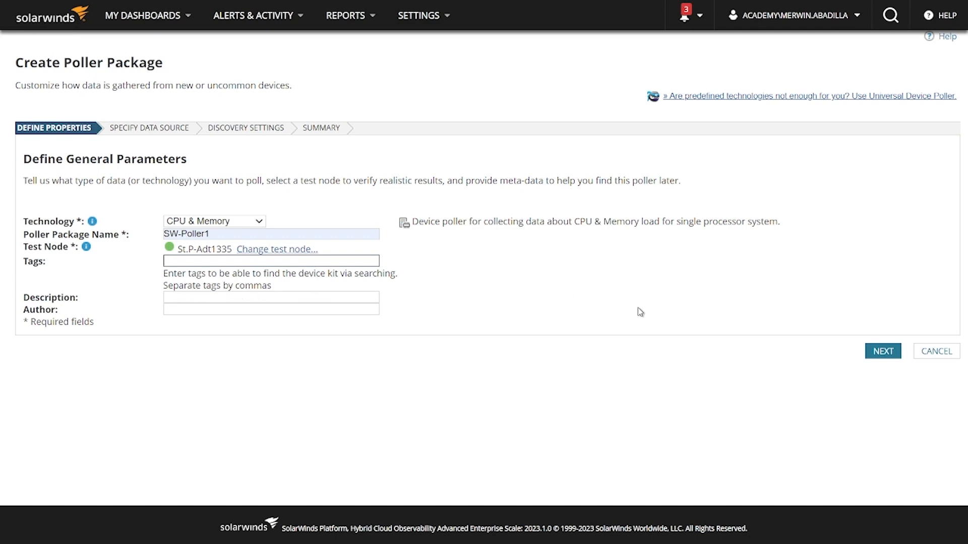
left_click(878, 356)
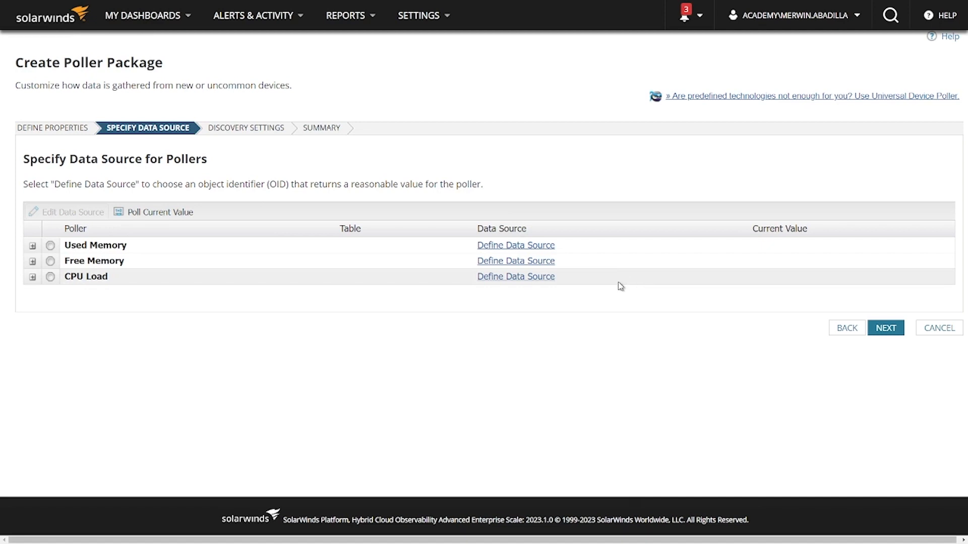
Step: Find OID 1.3.6.1.4.1.664.5.53.1.4.1 for the CPU Load data source and select adGenAOSCurrentCpuUtil
left_click(529, 283)
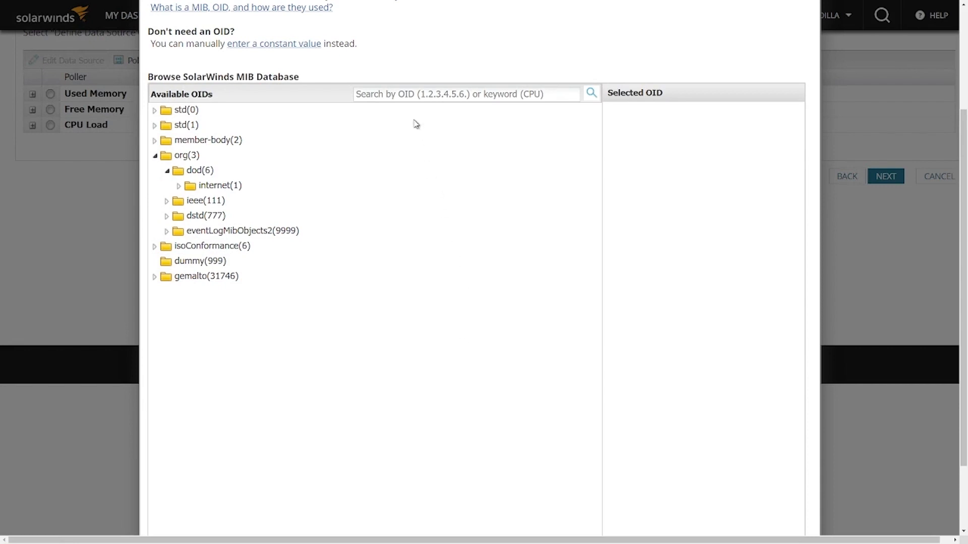
left_click(404, 96)
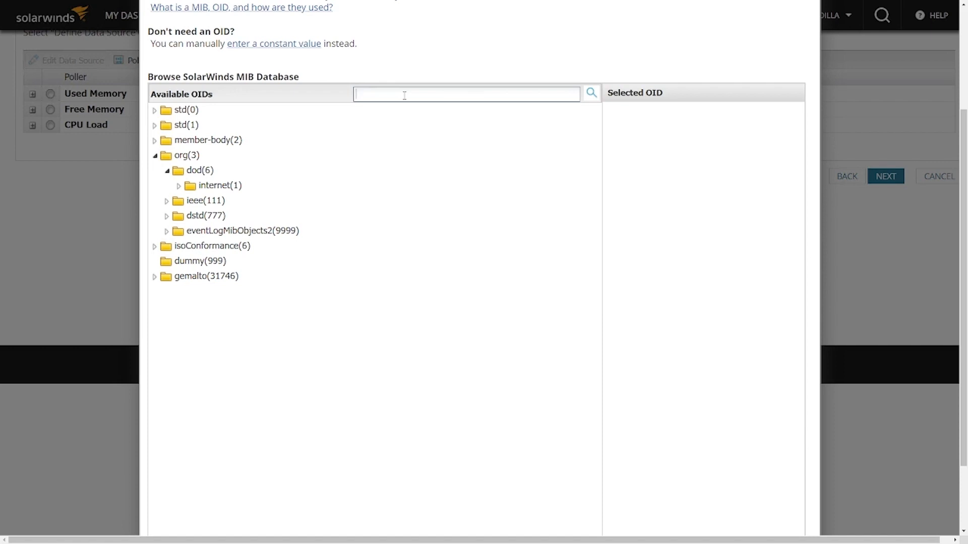
type("1.3.6.1.4.1.664.5.53.1.4.1")
left_click(592, 93)
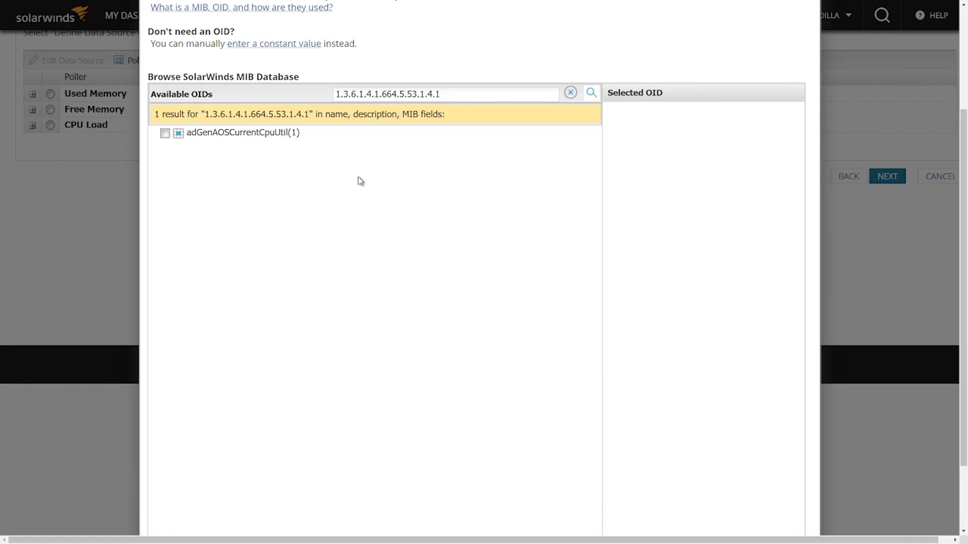
left_click(165, 134)
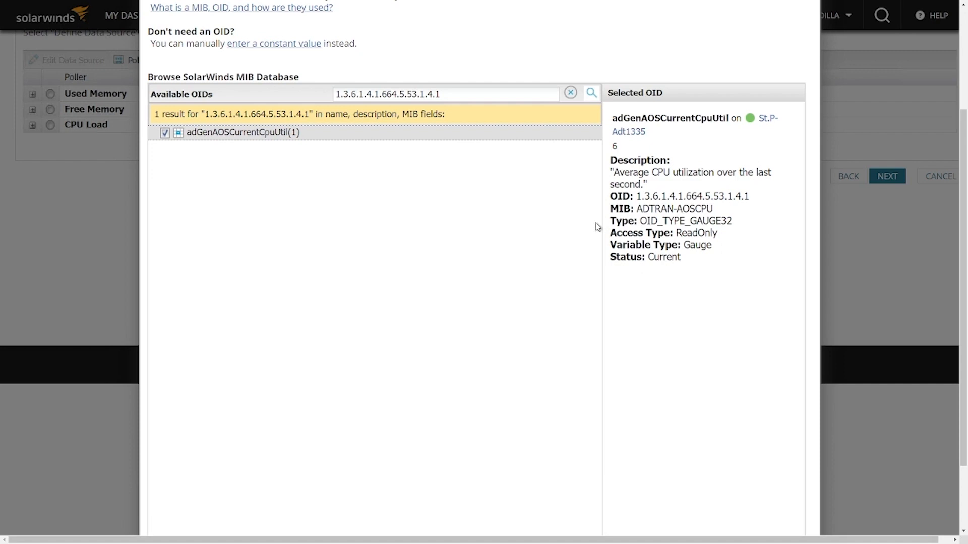
Step: Enable manual definition of an OID missing from the MIB database and bring up its name, OID and SNMP get type settings
scroll(591, 232, "down", 2)
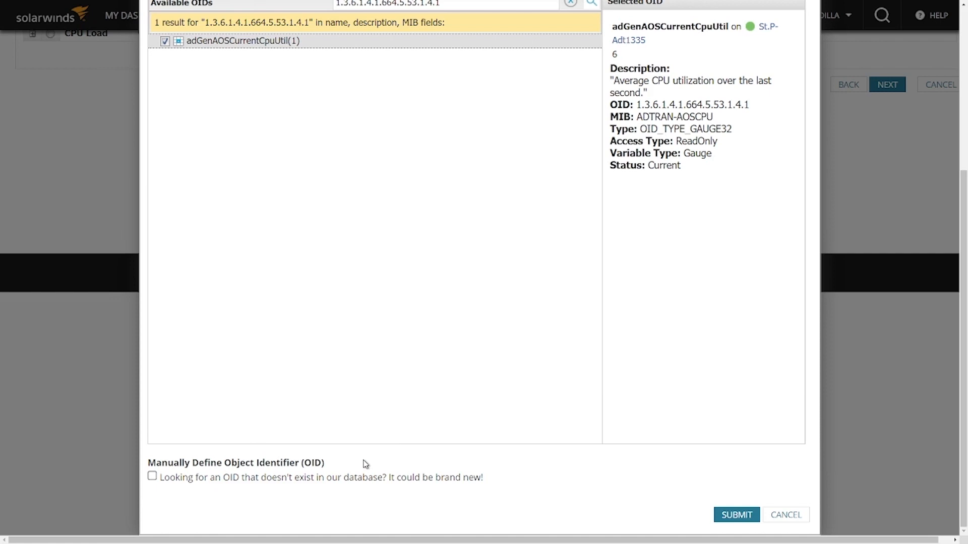
left_click(151, 477)
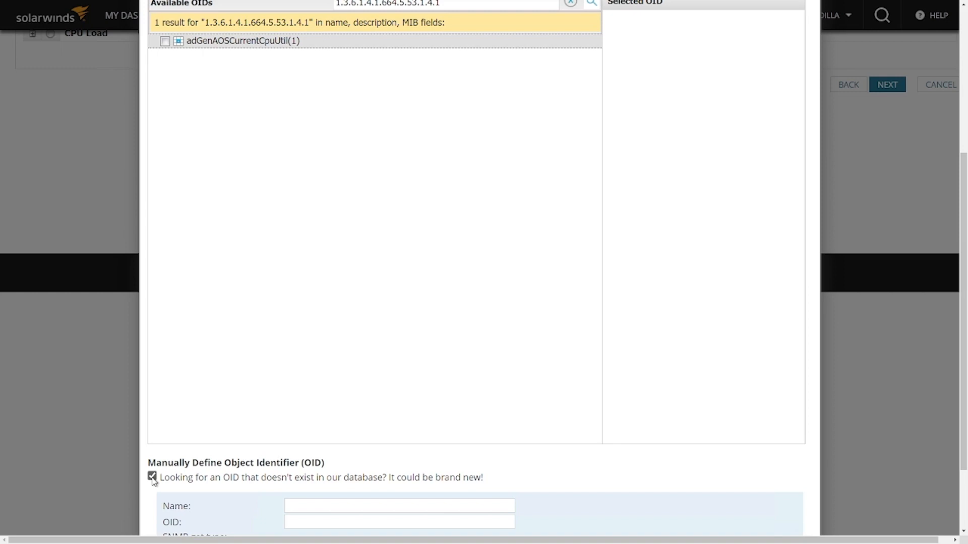
scroll(153, 480, "down", 2)
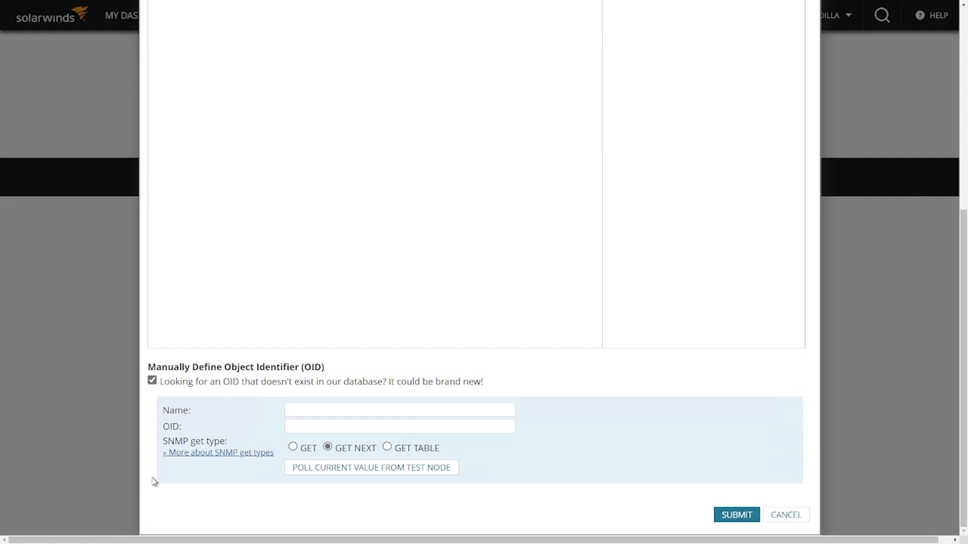
Step: Use adGenAOSCurrentCpuUtil from the MIB database as the CPU Load data source and accept it as reasonable
scroll(154, 481, "up", 10)
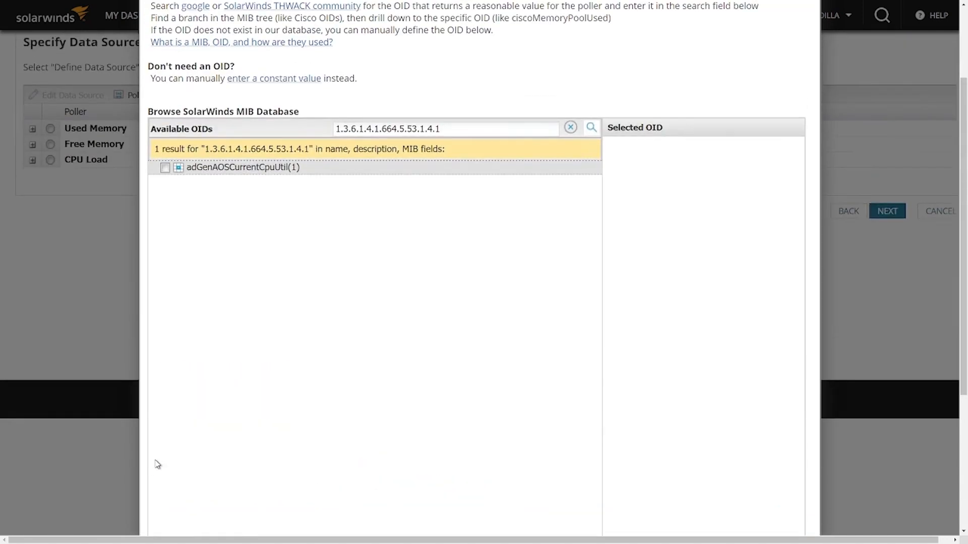
left_click(165, 168)
scroll(205, 292, "down", 3)
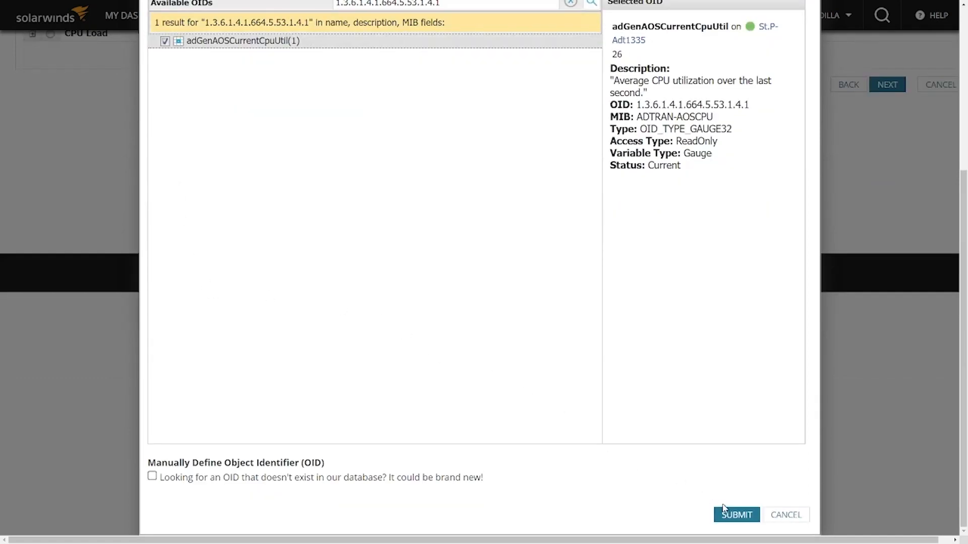
left_click(737, 514)
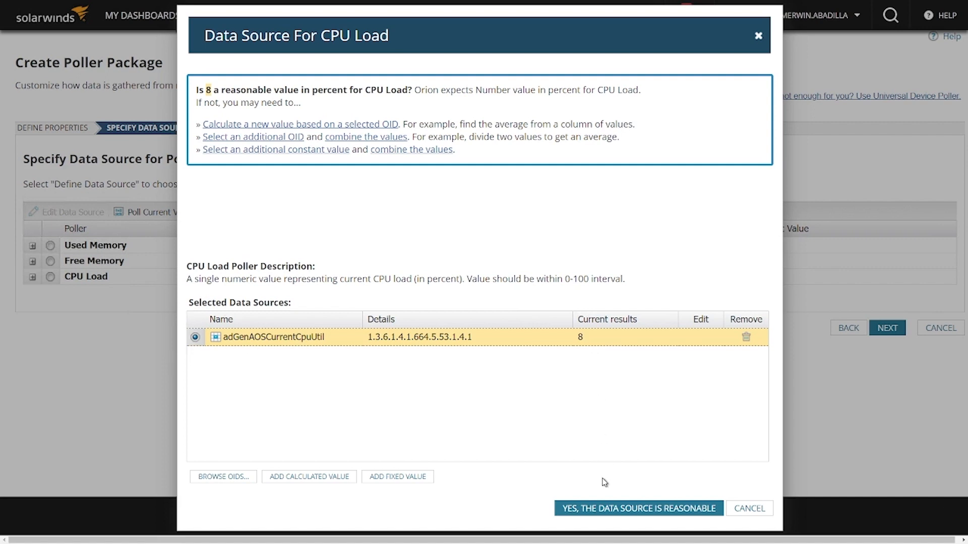
left_click(611, 510)
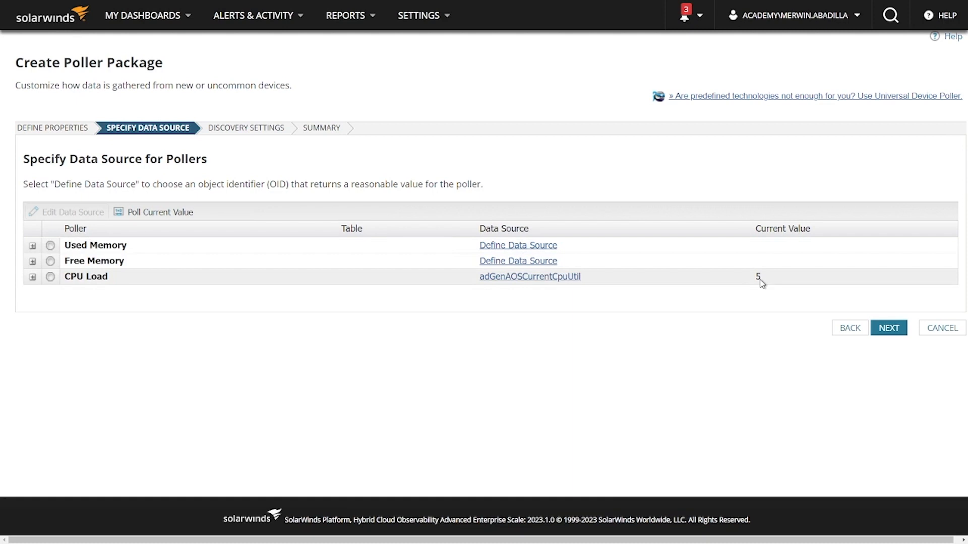
Step: Define the Free Memory data source with OID 1.3.6.1.4.1.664.5.53.1.4.8, adGenAOSHeapFree, and accept it as reasonable
left_click(531, 265)
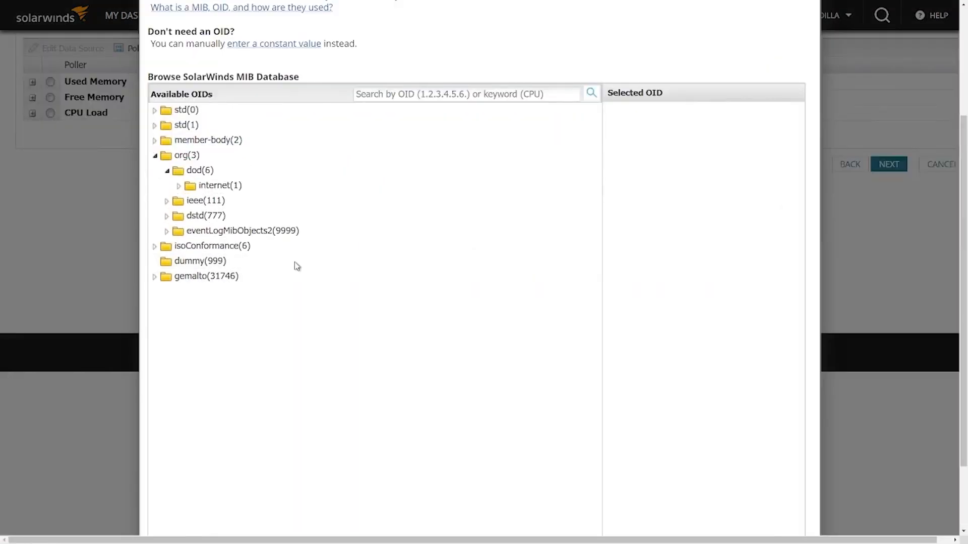
left_click(413, 94)
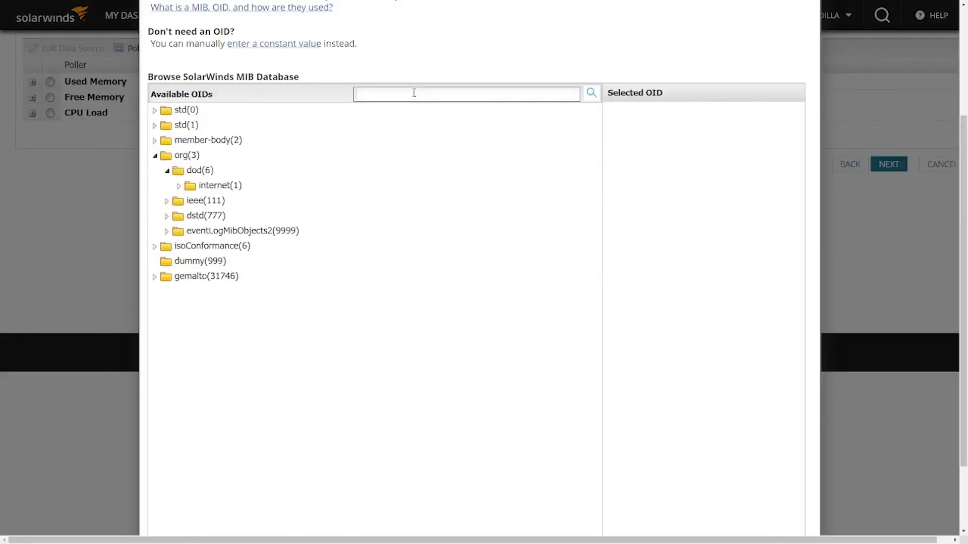
type("1.3.6.1.4.1.664.5.53.1.4.8")
left_click(592, 95)
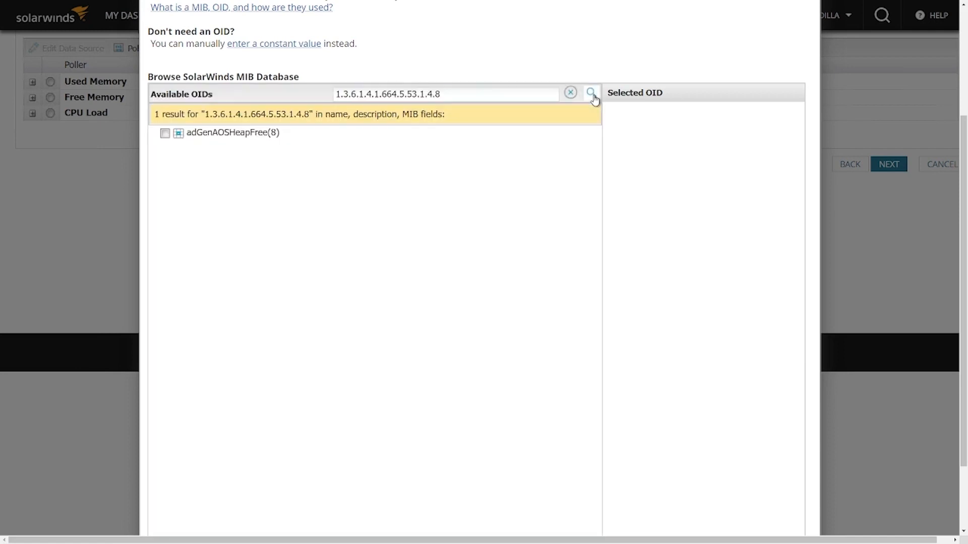
left_click(256, 133)
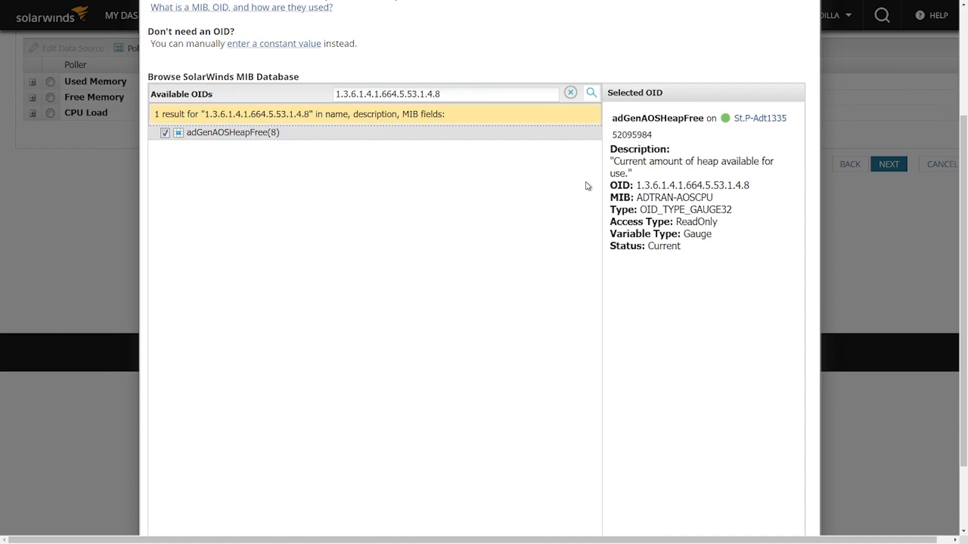
scroll(586, 186, "down", 2)
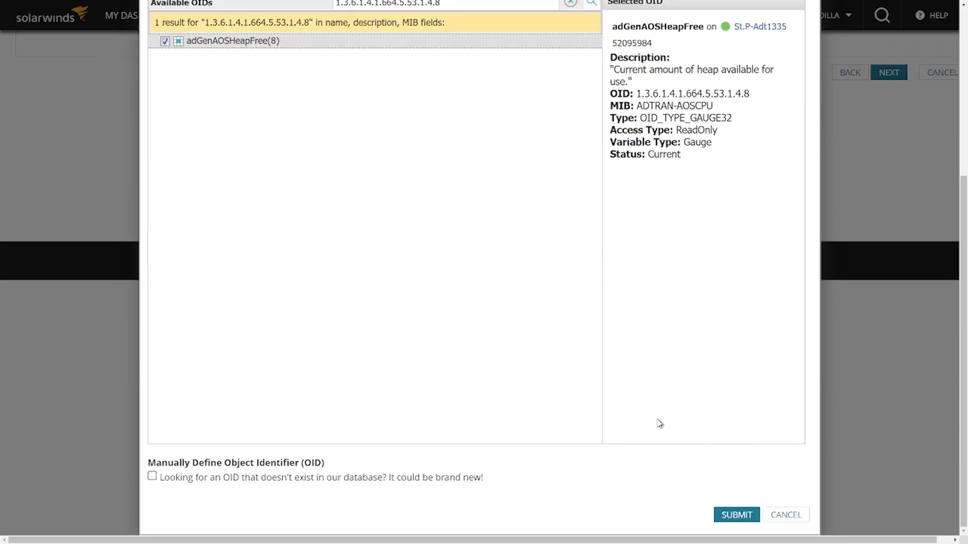
left_click(725, 516)
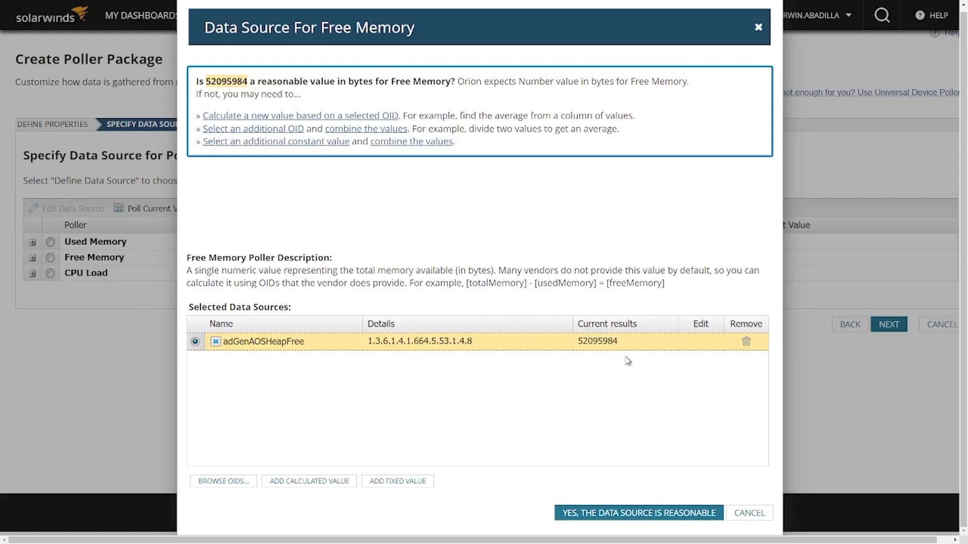
left_click(607, 513)
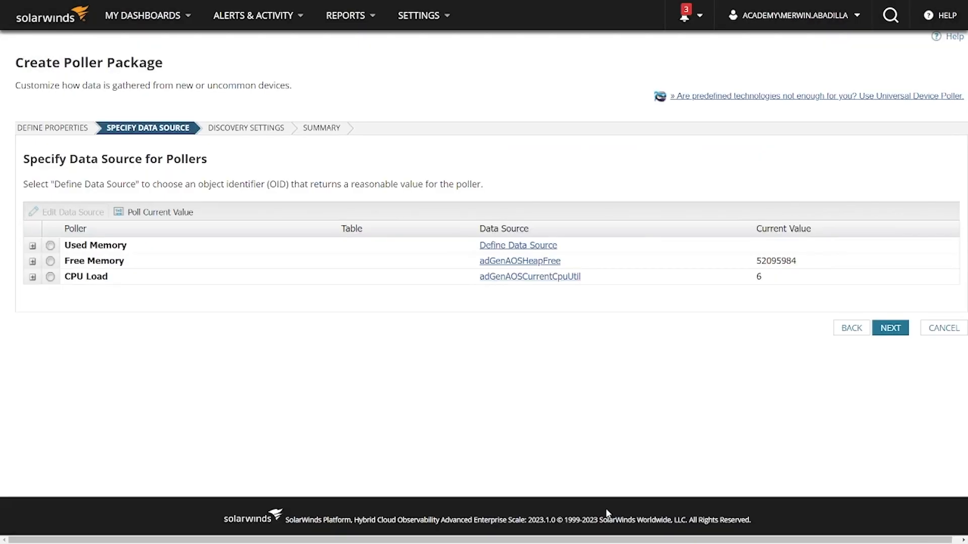
Step: Find OID 1.3.6.1.4.1.664.5.53.1.4.7 for the Used Memory data source and submit adGenAOSHeapSize
left_click(541, 250)
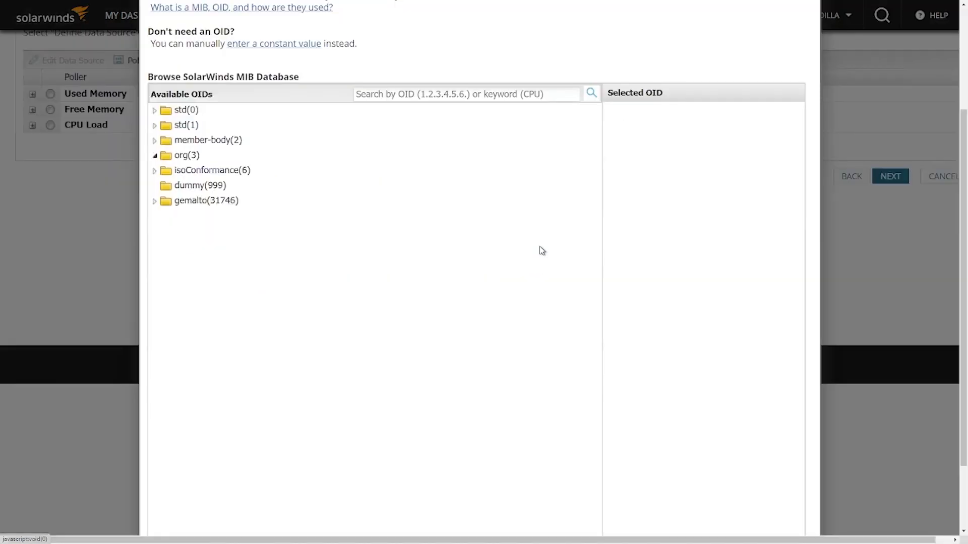
left_click(384, 95)
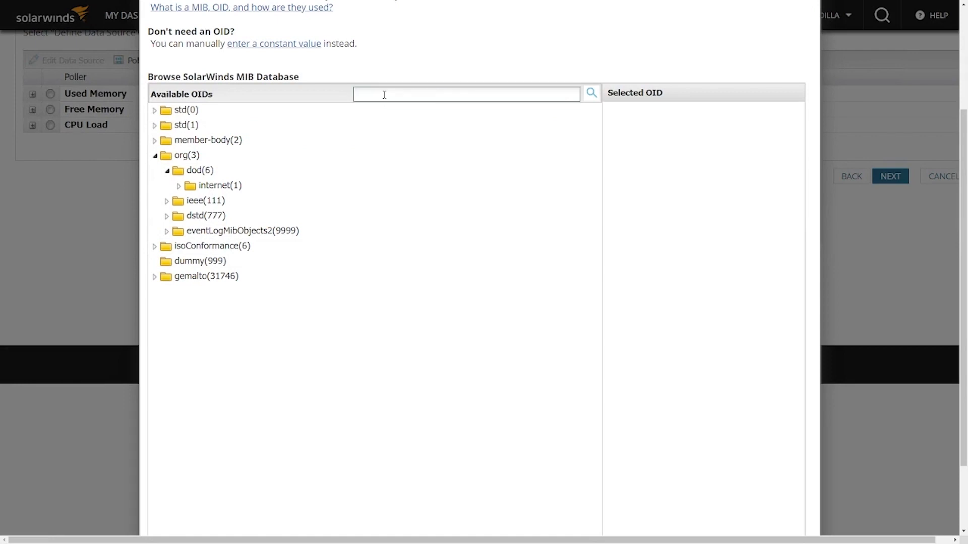
type("1.3.6.1.4.1.664.5.53.1.4.7")
left_click(595, 96)
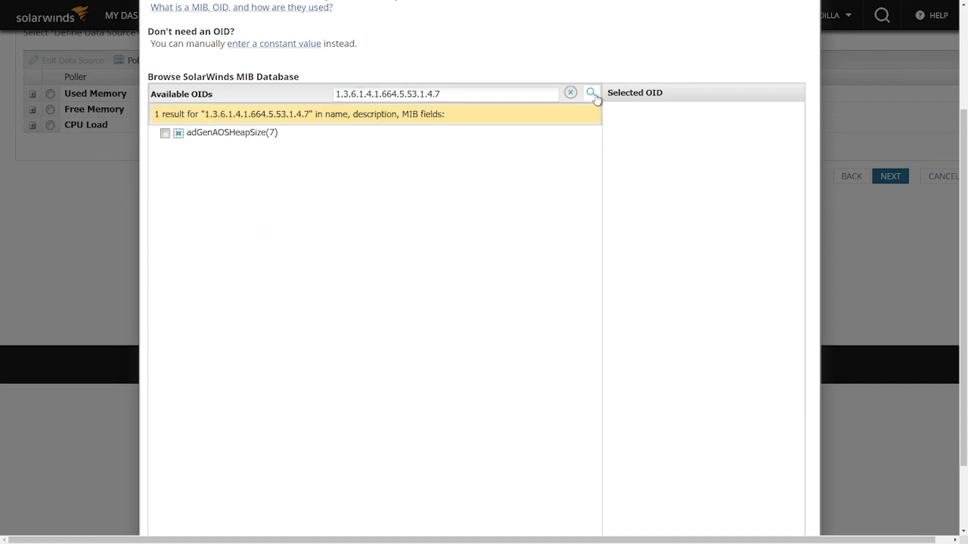
left_click(213, 136)
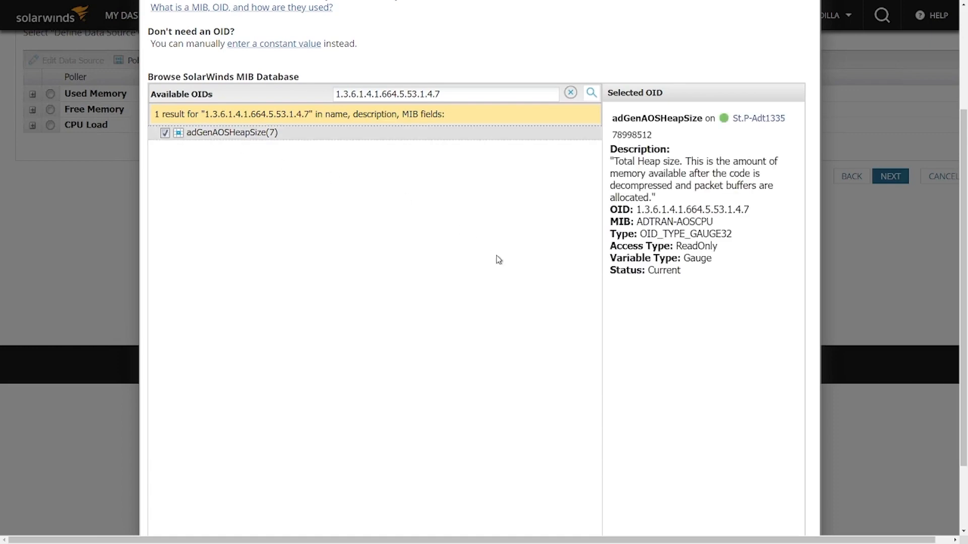
scroll(498, 260, "down", 2)
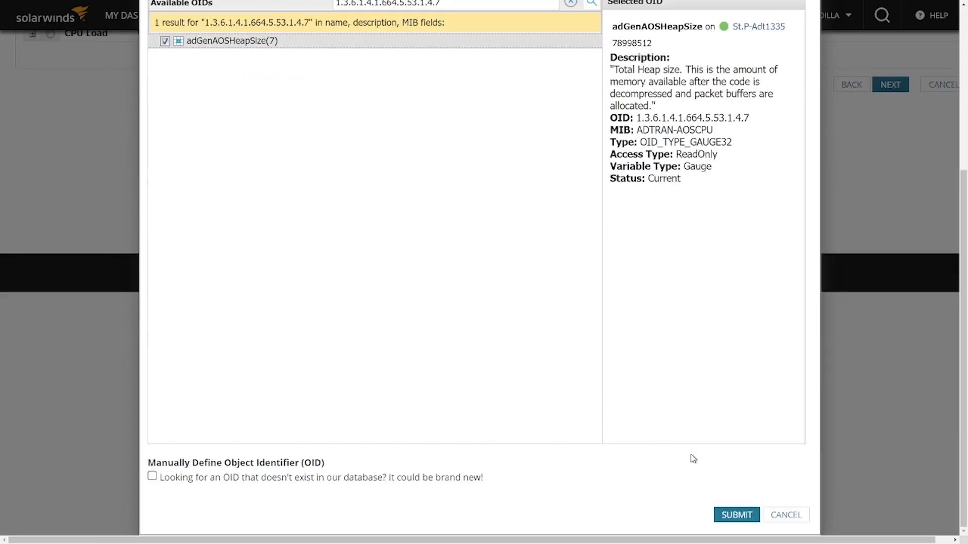
left_click(726, 515)
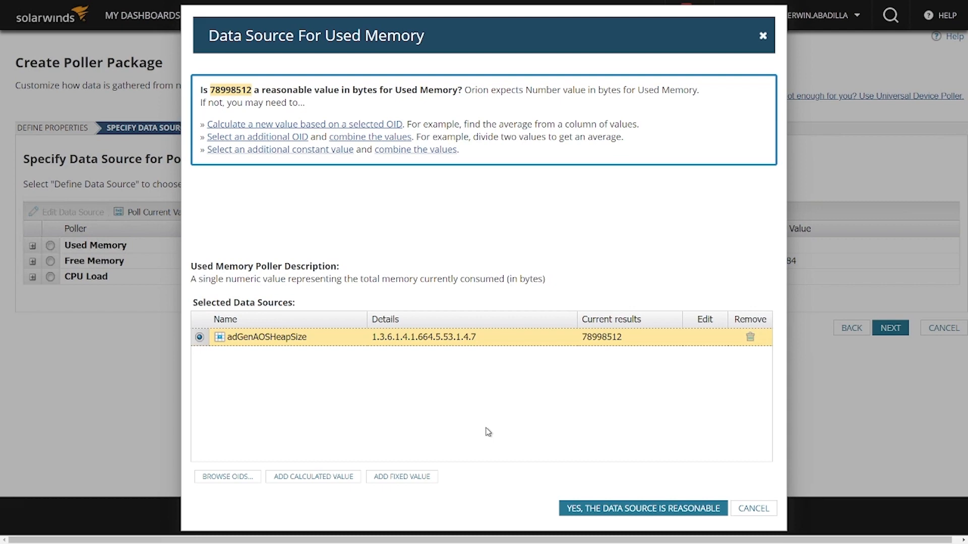
Step: Add OID 1.3.6.1.4.1.664.5.53.1.4.8, adGenAOSHeapFree, as an additional data source for Used Memory
left_click(261, 139)
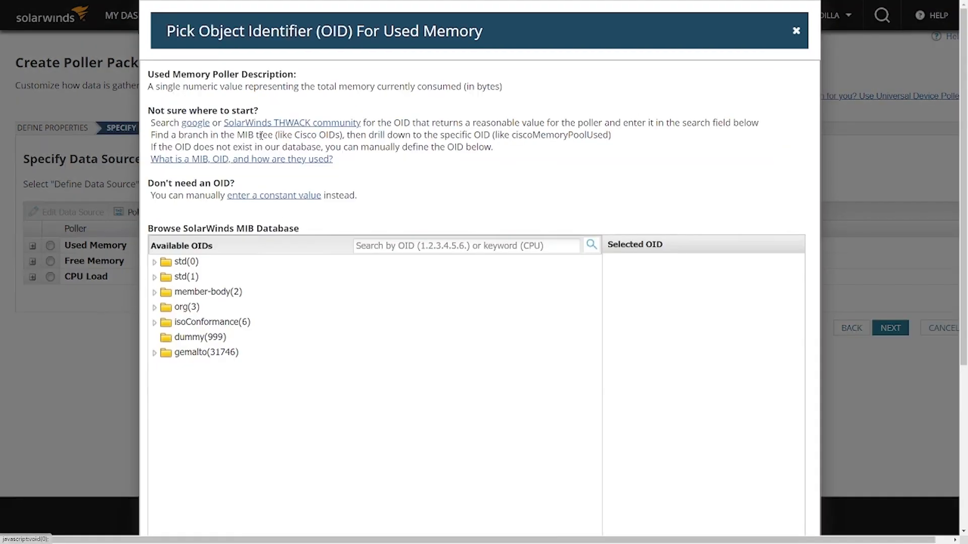
left_click(374, 252)
type("1.3.6.1.4.1.664.5.53.1.4.8")
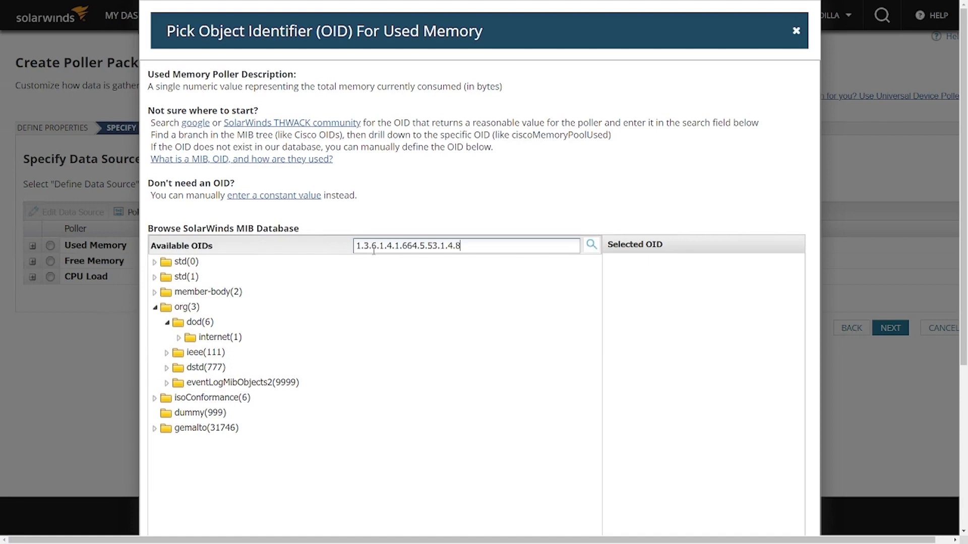
left_click(590, 245)
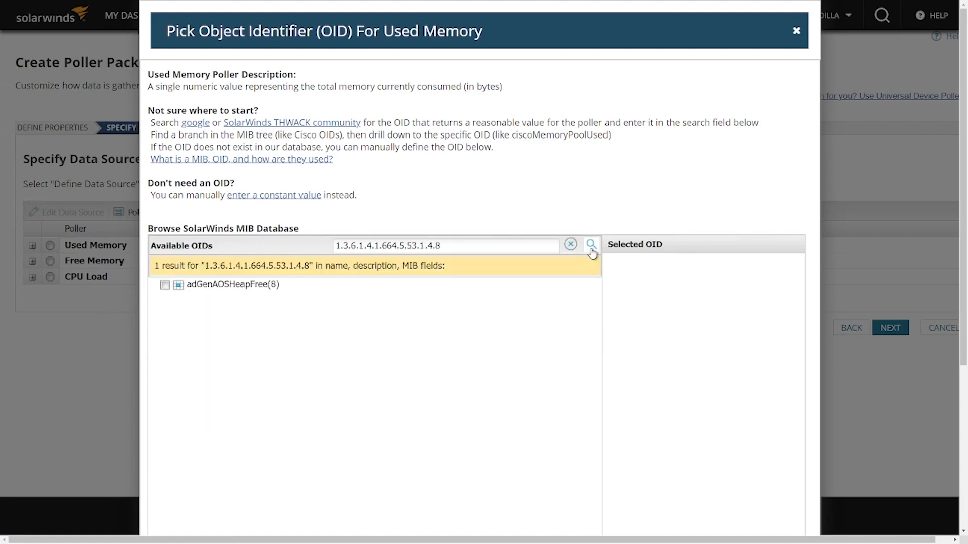
left_click(200, 285)
scroll(200, 285, "down", 5)
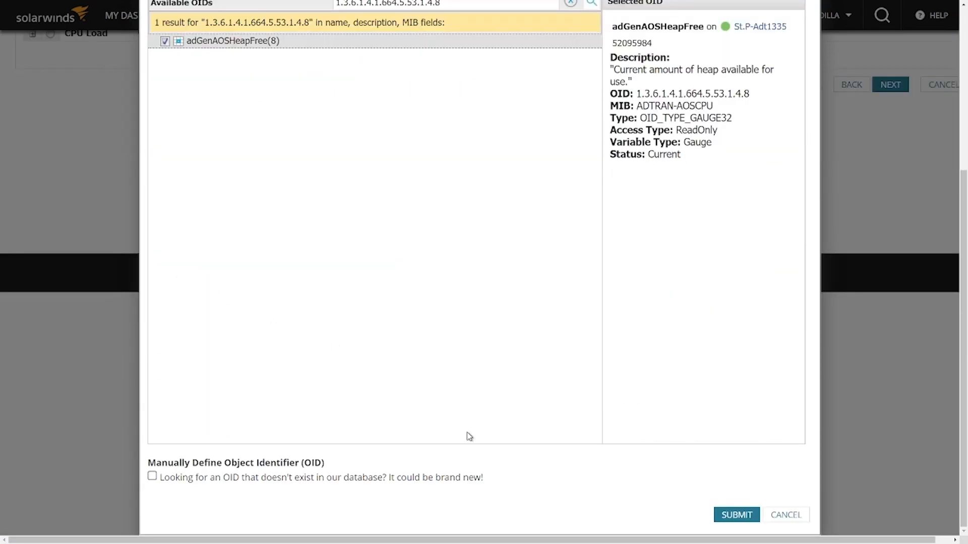
left_click(724, 514)
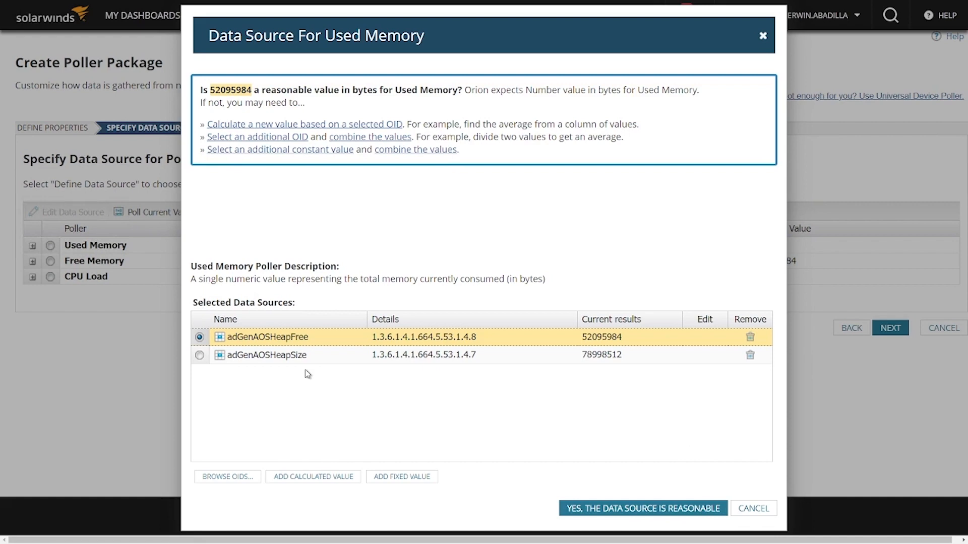
Step: Create a calculated value for Used Memory with the formula [adGenAOSHeapSize]-[adGenAOSHeapFree]
left_click(313, 477)
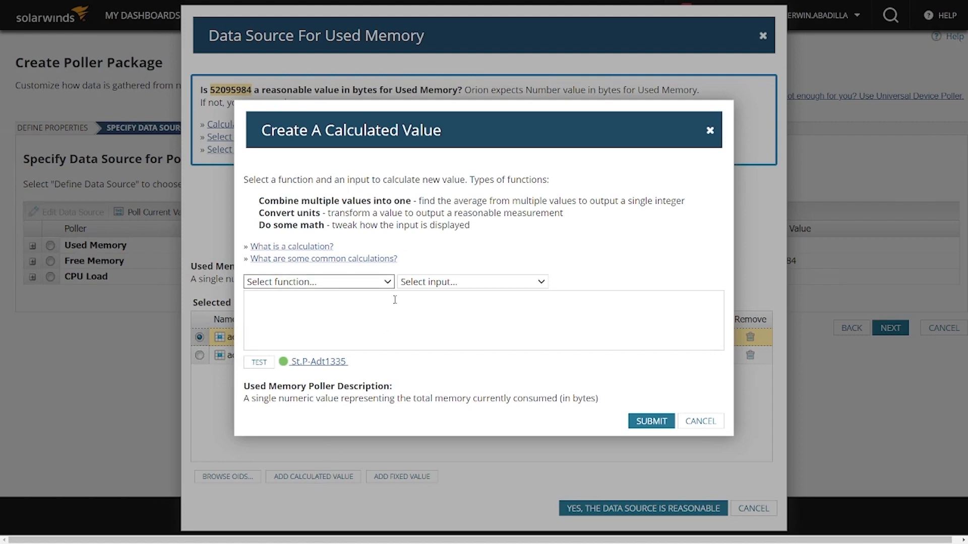
left_click(541, 283)
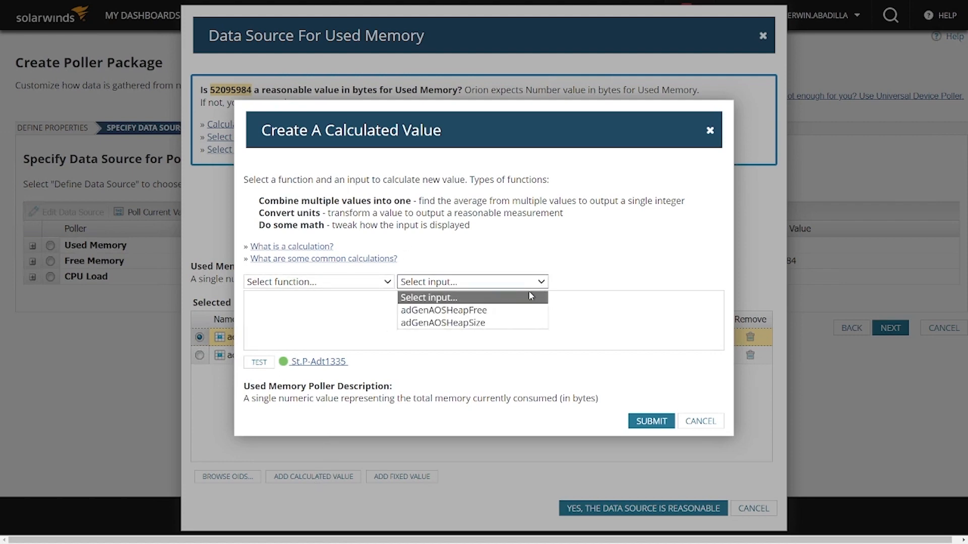
left_click(468, 325)
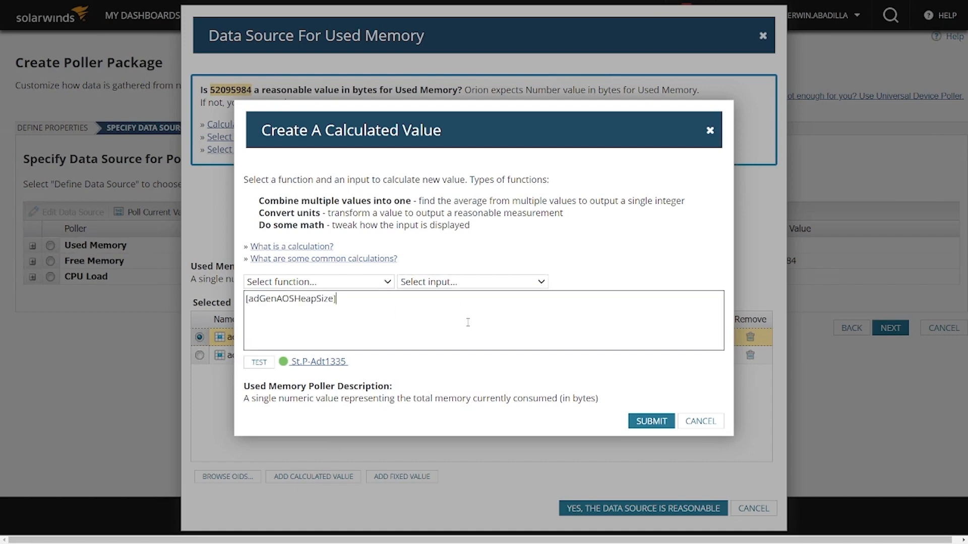
type("-")
left_click(541, 282)
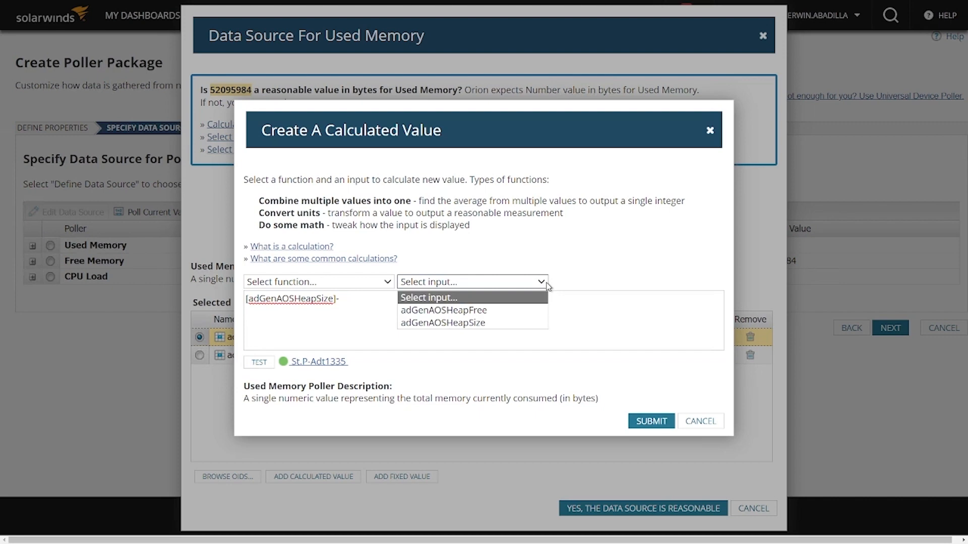
left_click(482, 313)
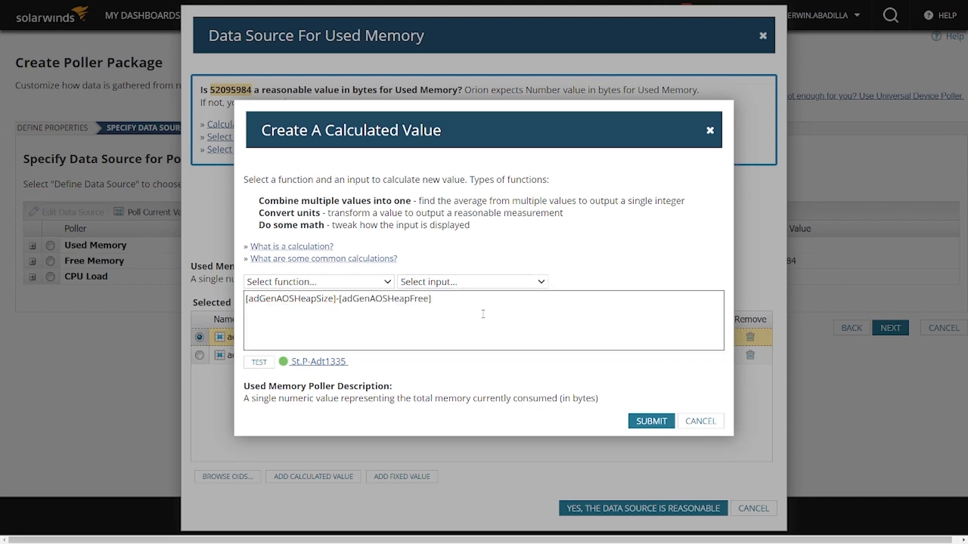
Step: Test the Used Memory formula against St.P-Adt1335, submit it and accept the data source as reasonable
left_click(259, 363)
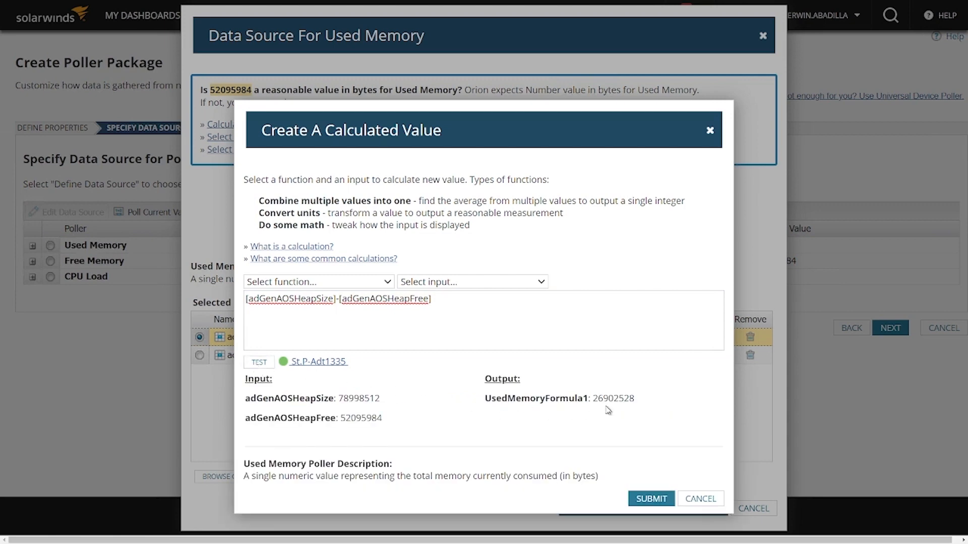
left_click_drag(633, 401, 593, 401)
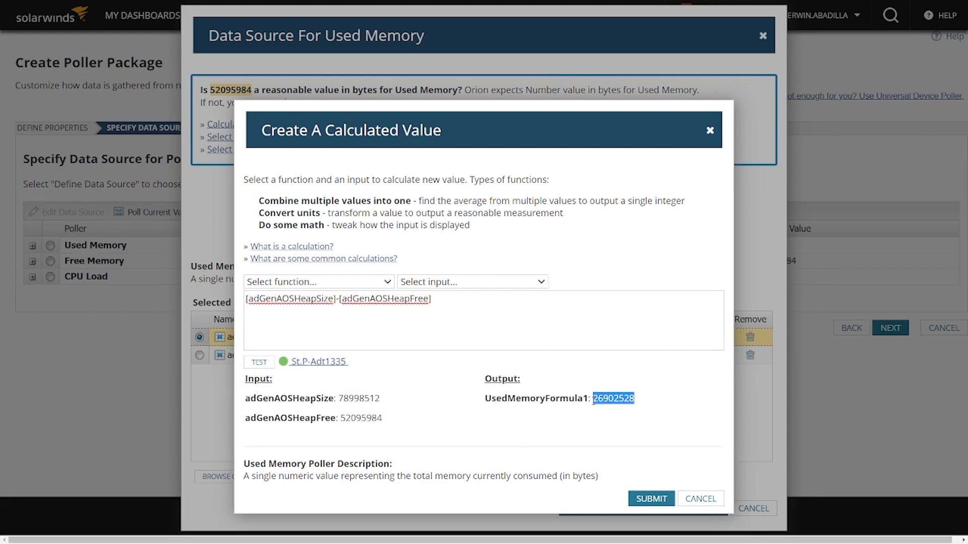
left_click(650, 499)
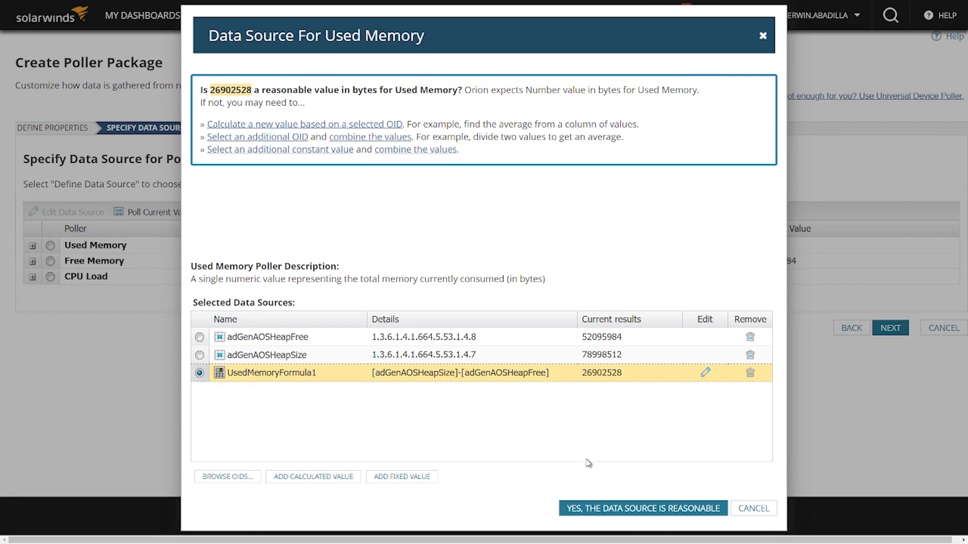
left_click(590, 510)
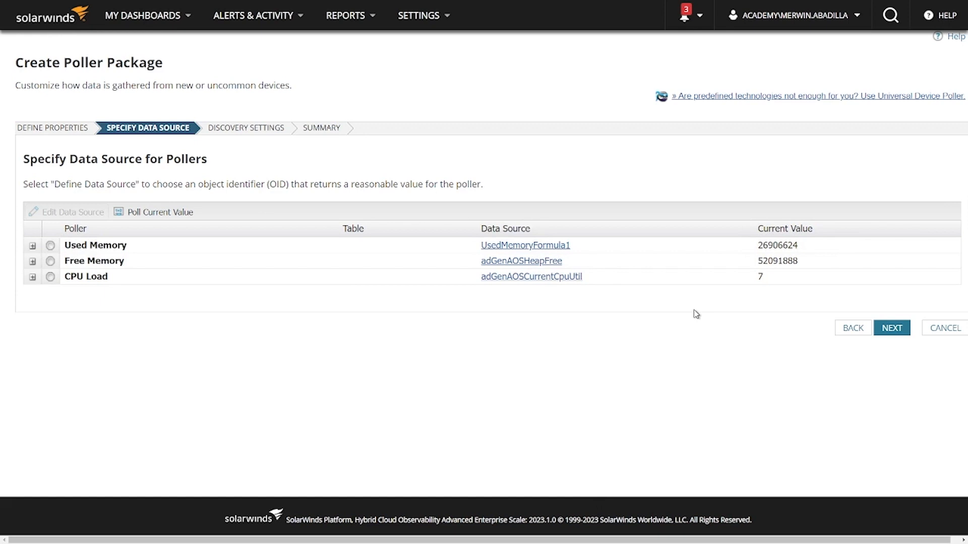
Step: Proceed to the discovery settings, disable automatic polling of nodes during network discovery, and continue to the summary
left_click(884, 330)
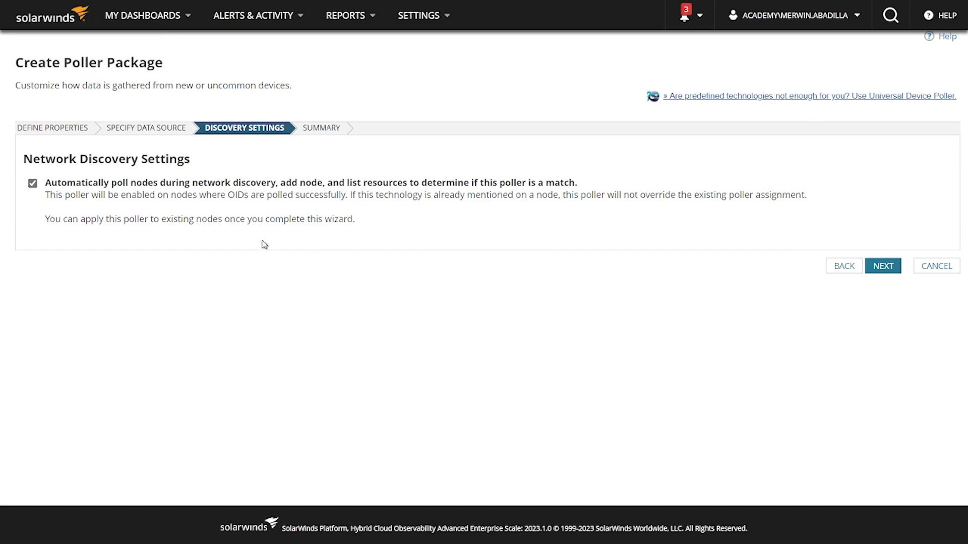
left_click(31, 186)
left_click(877, 267)
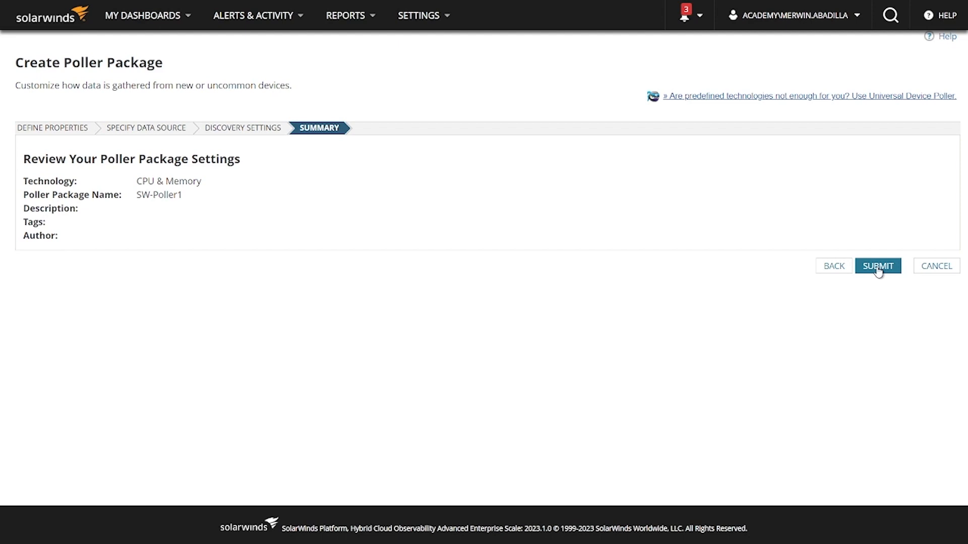
Step: Submit the poller package and filter the local poller library to pollers with an unknown author
left_click(877, 268)
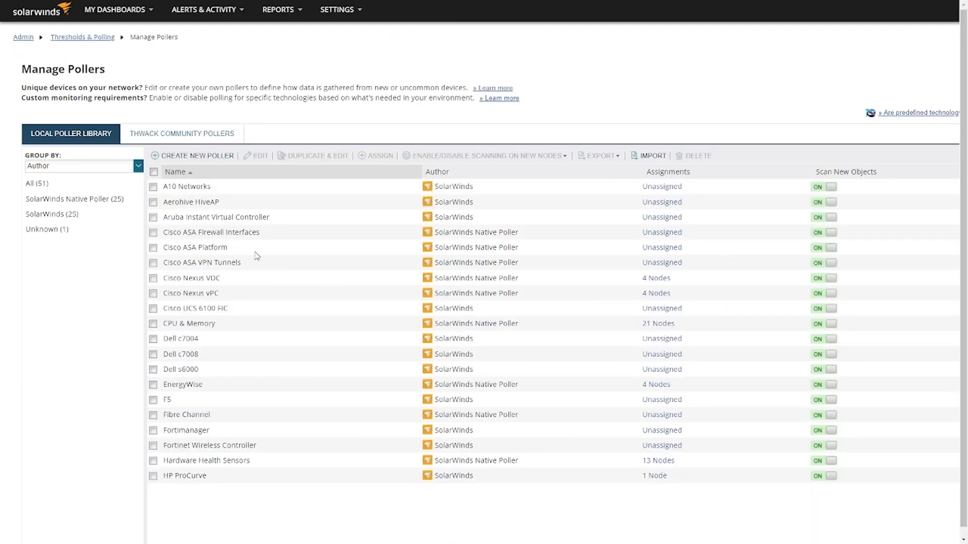
left_click(103, 230)
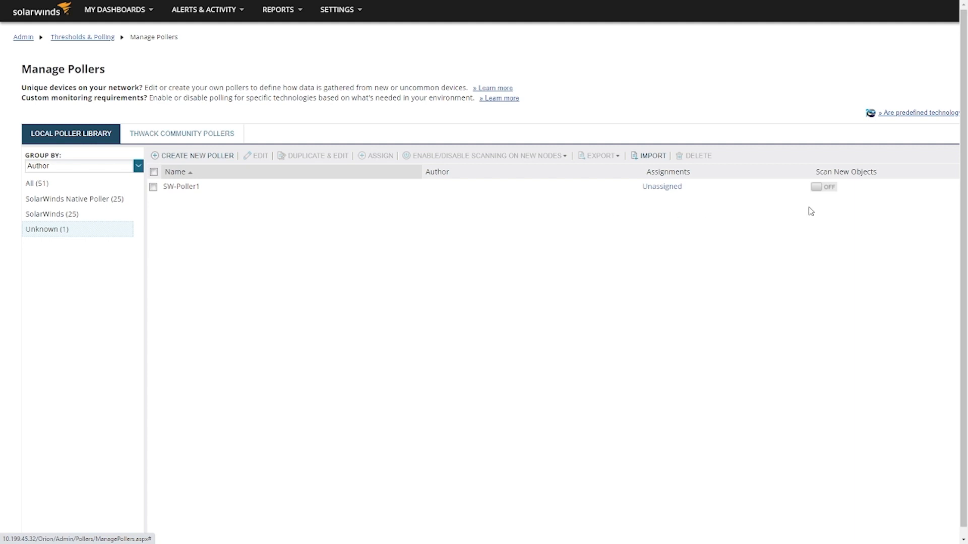
Step: Turn on scanning of new objects for SW-Poller1 and list the Adtran nodes, grouped by vendor, in its node assignments
left_click(831, 190)
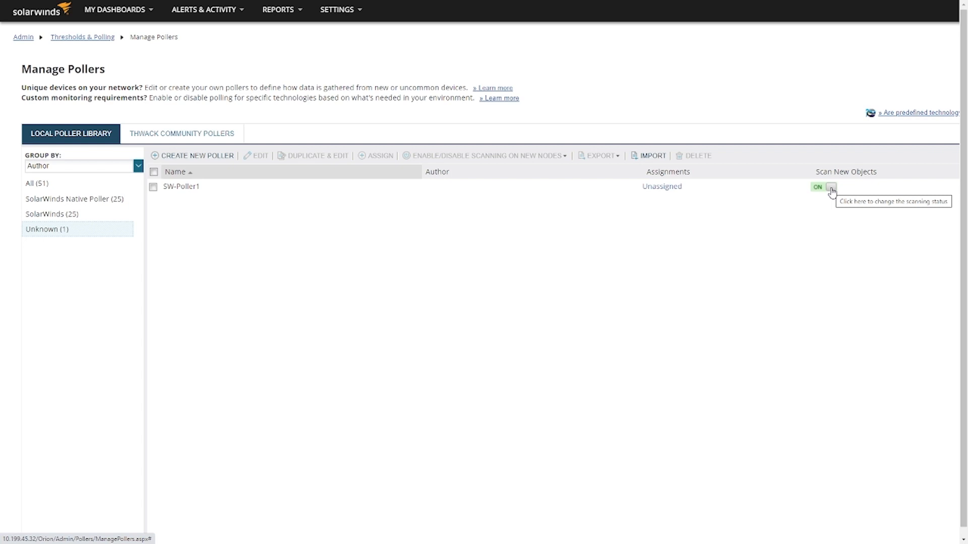
left_click(670, 190)
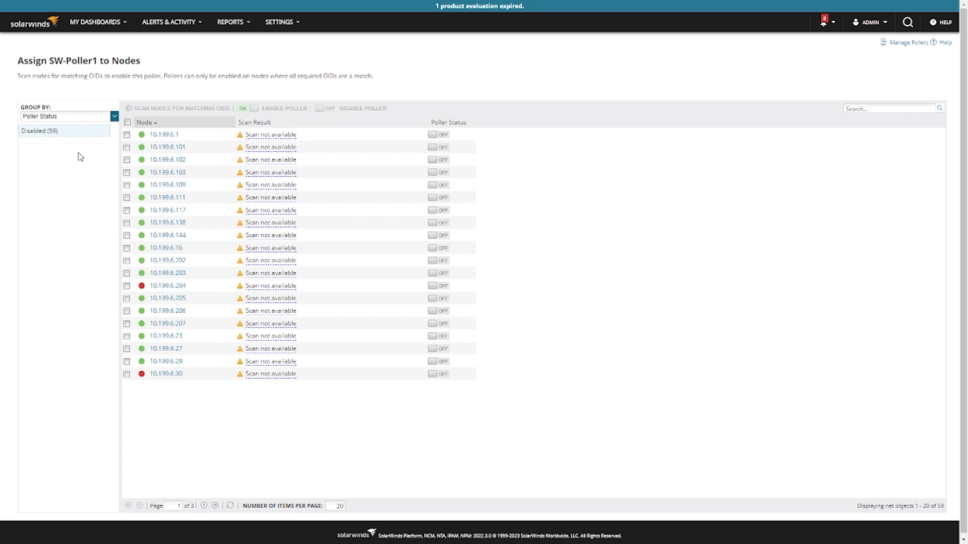
left_click(114, 118)
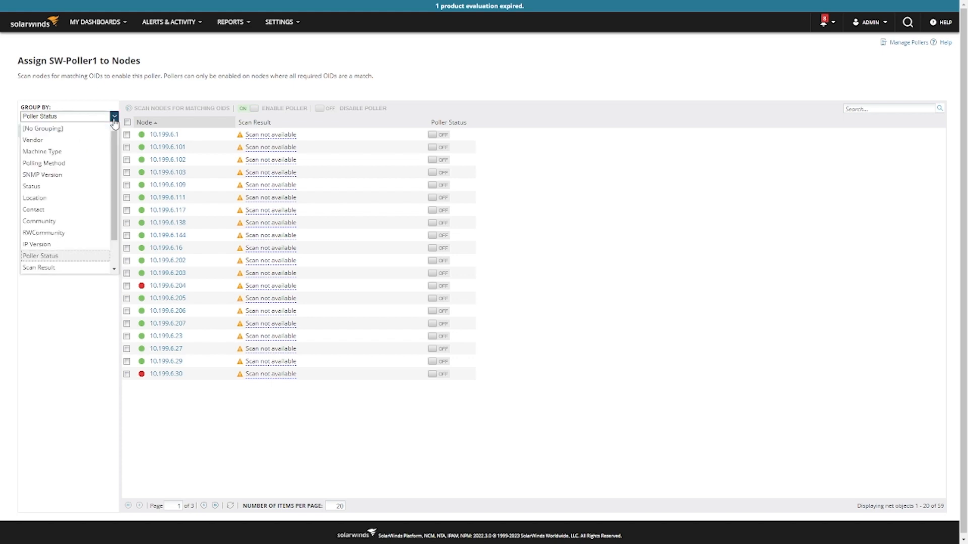
left_click(69, 137)
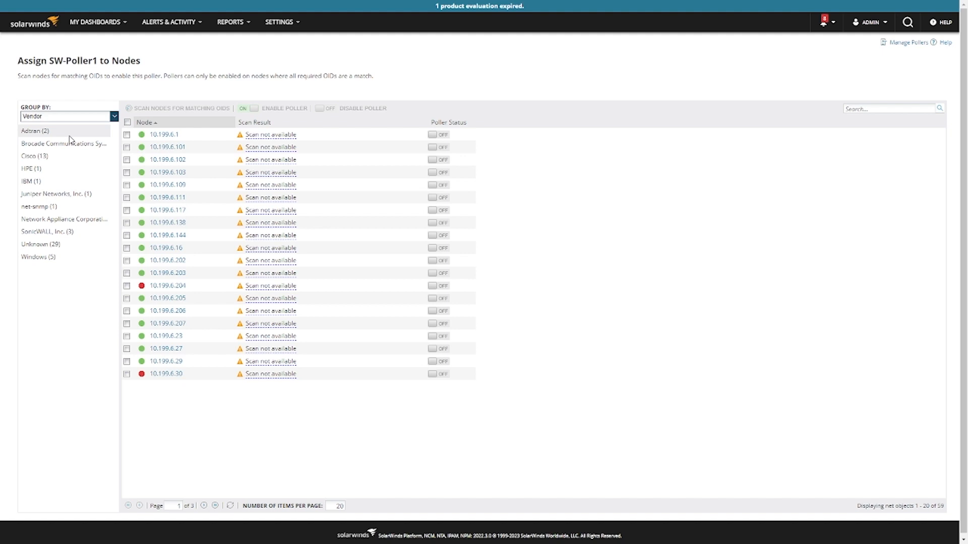
left_click(71, 132)
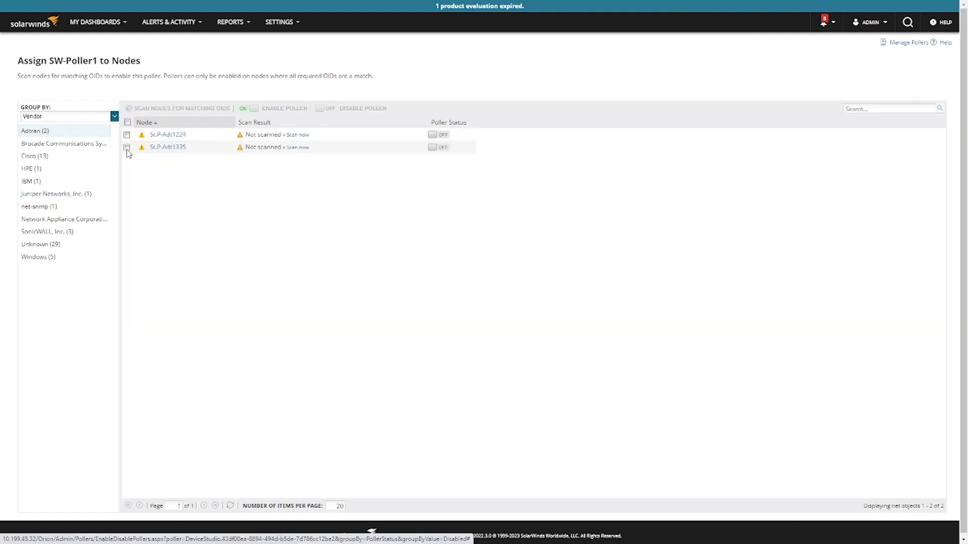
Step: Scan the node St.P-Adt1335 for OIDs matching SW-Poller1, letting the scan continue in the background
left_click(127, 148)
left_click(297, 147)
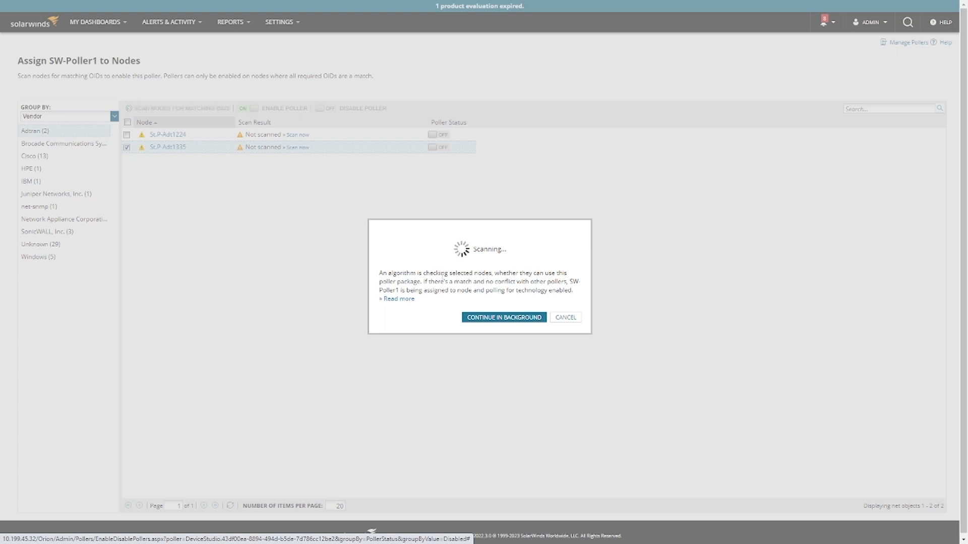
left_click(483, 319)
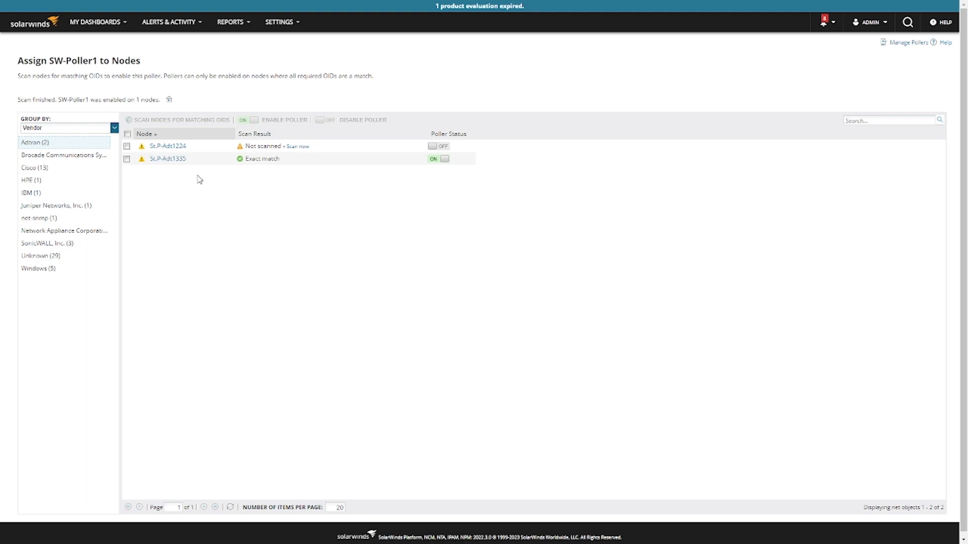
Step: Open the node details of St.P-Adt1335 and poll the node immediately
left_click(167, 159)
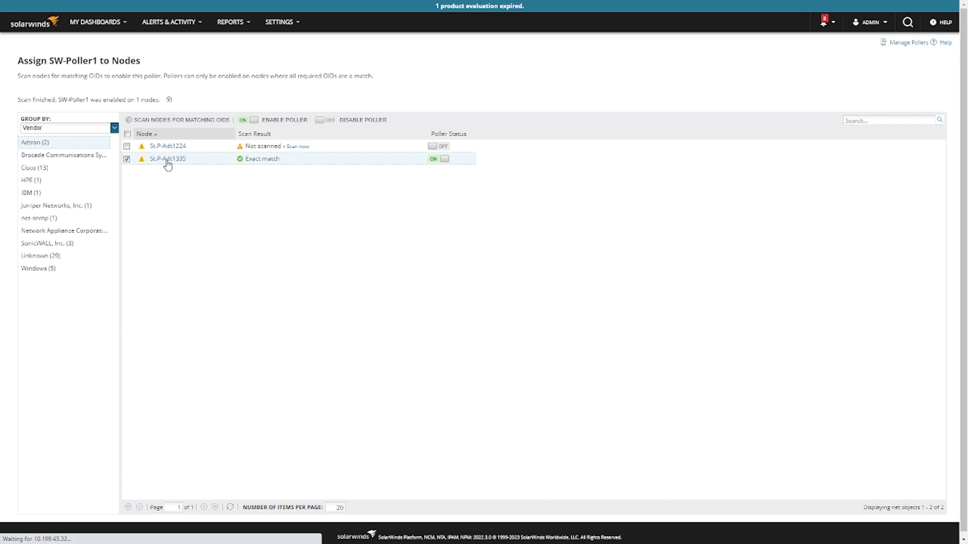
mouse_move(168, 164)
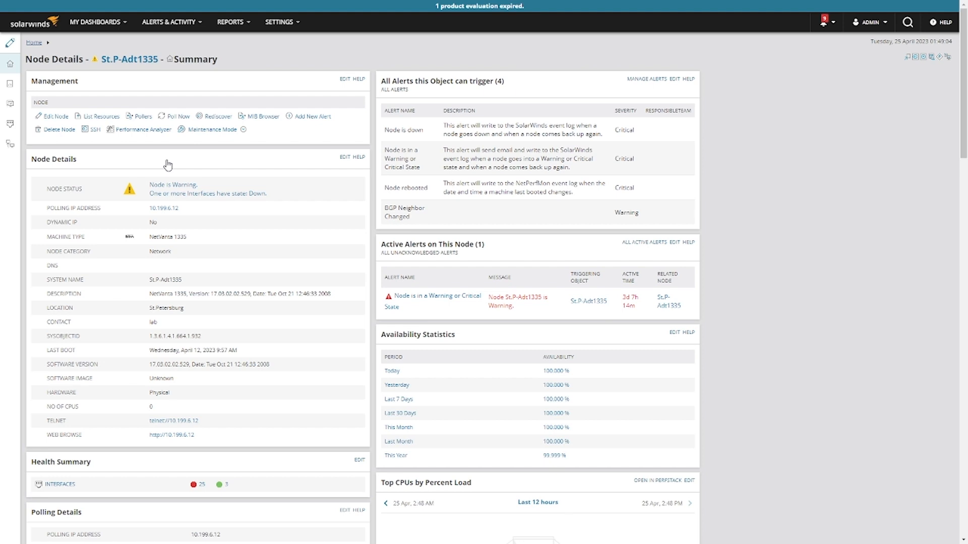
left_click(179, 119)
left_click(12, 88)
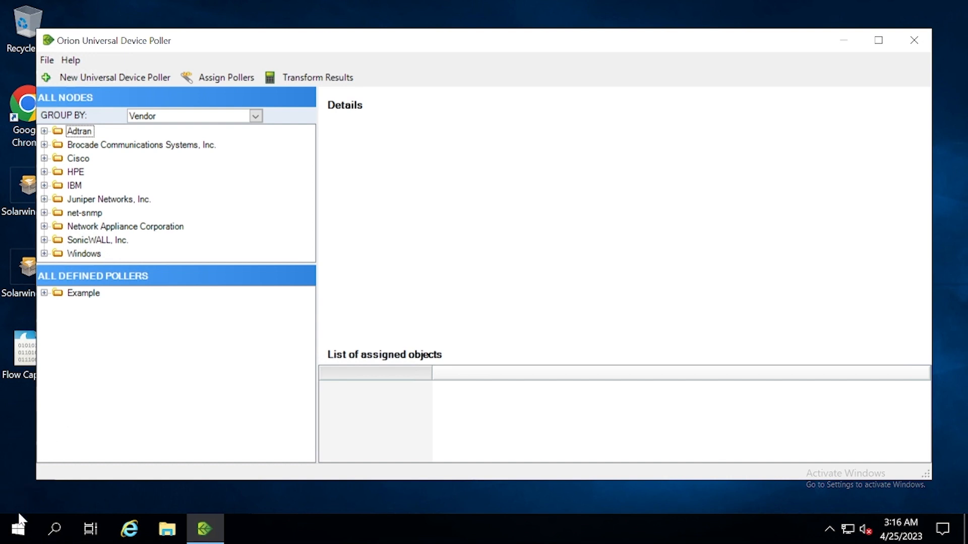
Step: Locate Universal Device Poller among the SolarWinds Orion programs installed on the server, and return to its open window
left_click(20, 530)
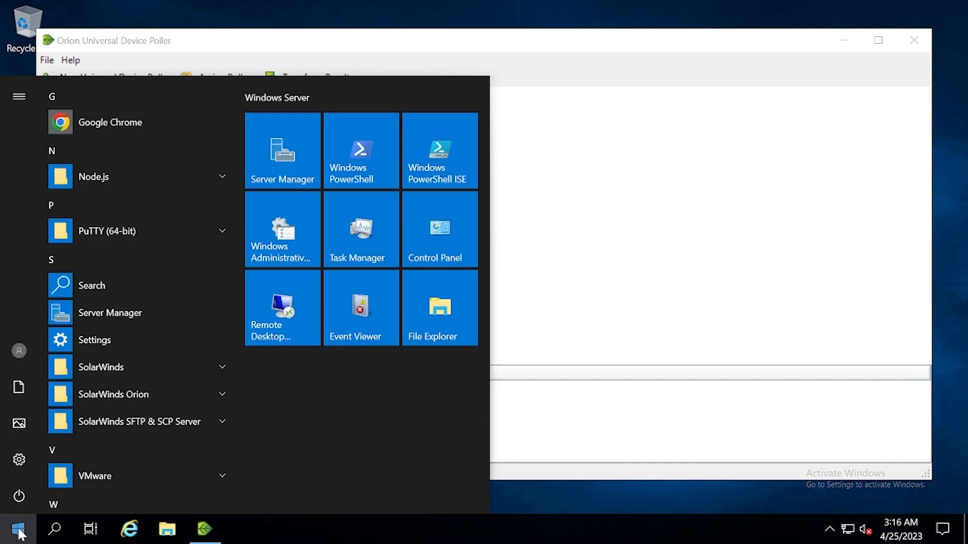
left_click(91, 400)
scroll(91, 447, "down", 3)
scroll(92, 447, "down", 10)
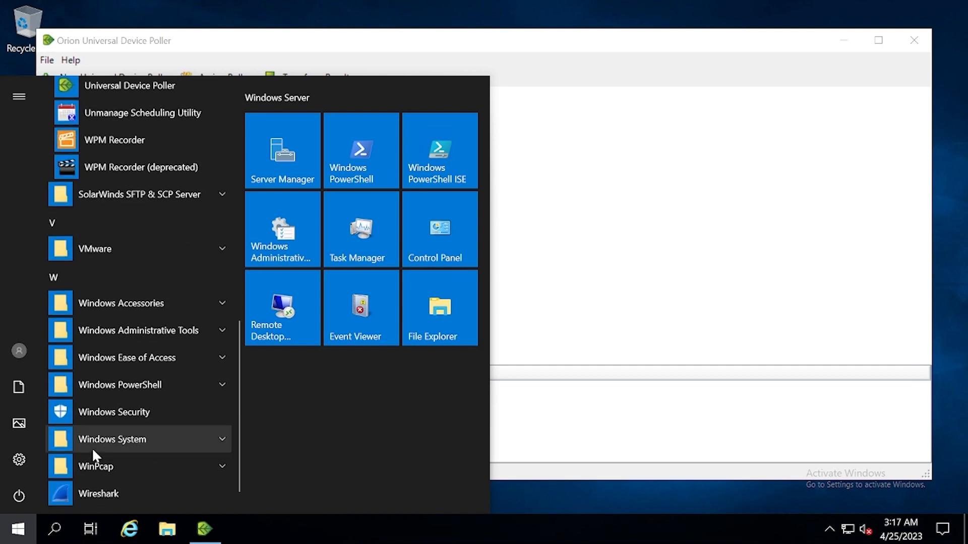
scroll(92, 448, "up", 10)
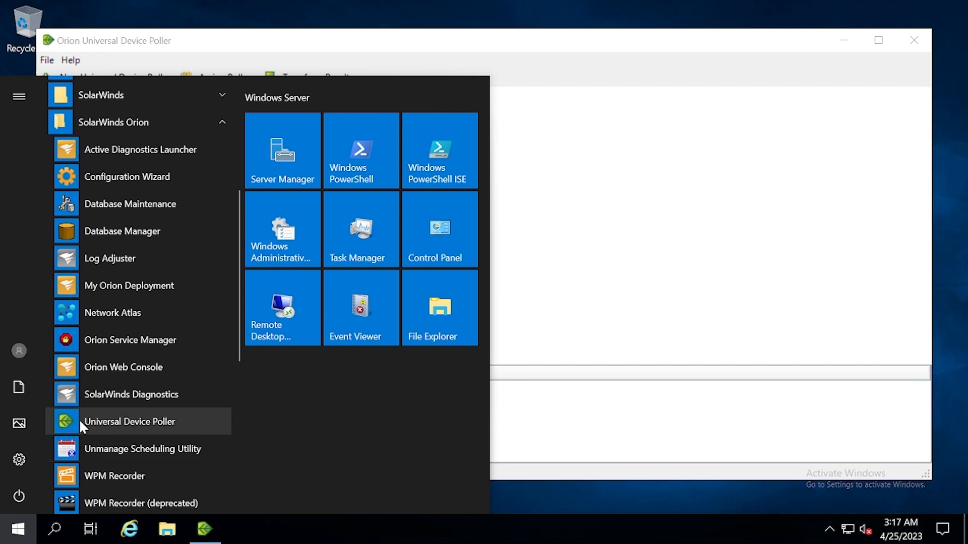
left_click(516, 317)
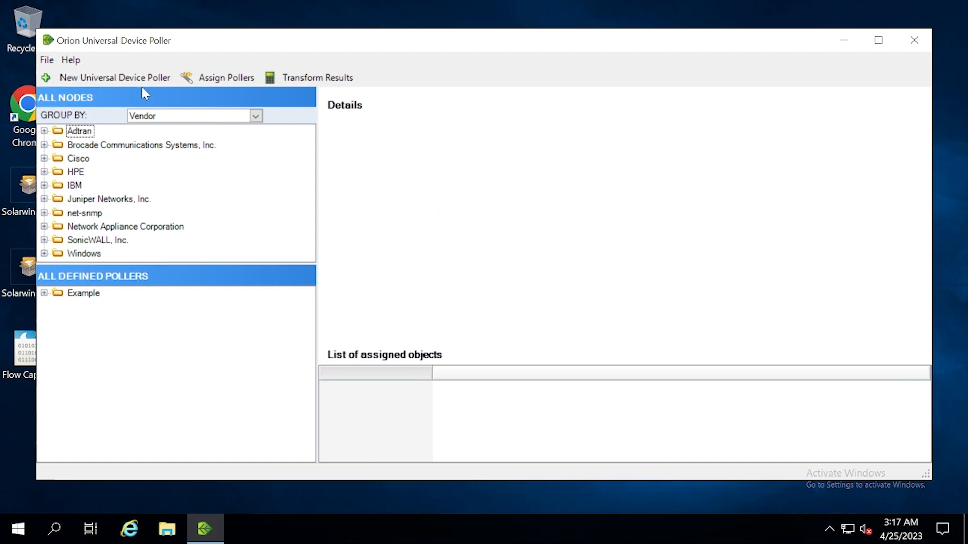
Step: Start a new universal device poller with OID 1.3.6.1.4.1.1991.1.1.1.1.18 and check the temperature unit in its description
left_click(126, 80)
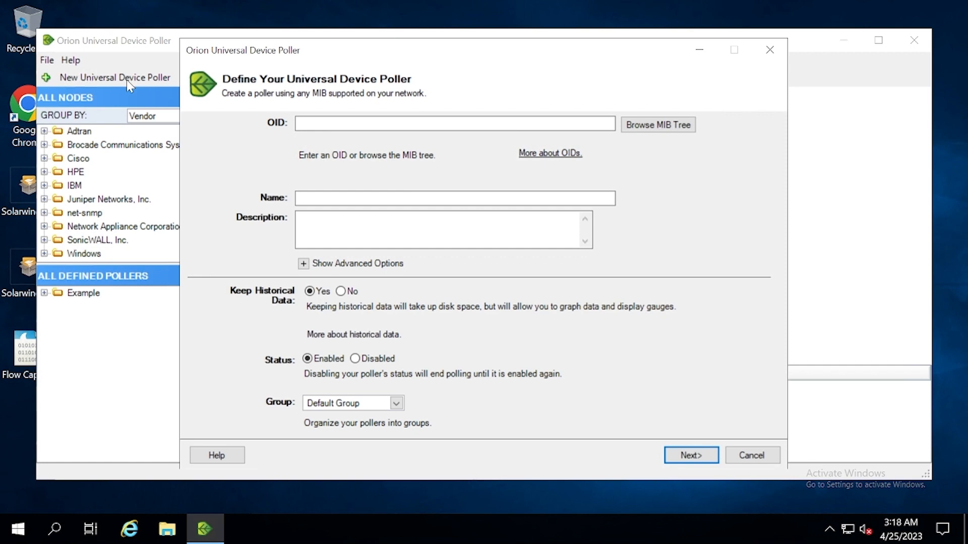
left_click(320, 122)
type("1.3.6.1.4.1.1991.1.1.1.1.18")
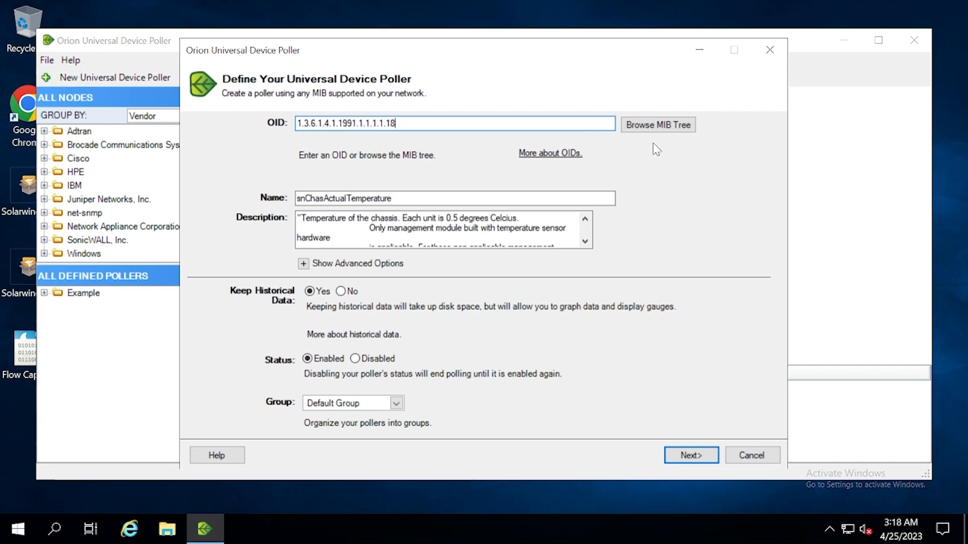
left_click(522, 217)
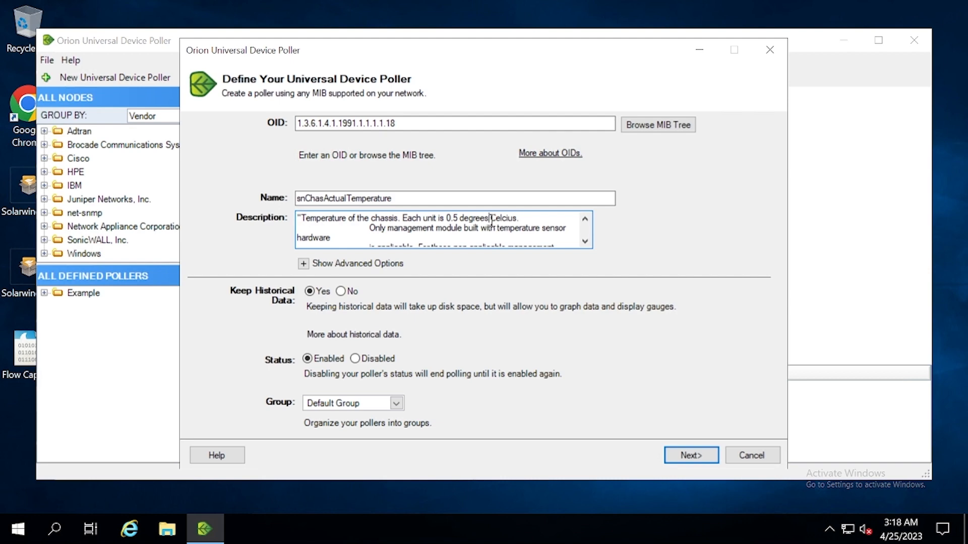
left_click_drag(489, 219, 510, 219)
left_click_drag(450, 218, 470, 218)
Step: Review the poller's advanced options, turn off keeping historical data, and proceed to the node assignment
left_click(303, 264)
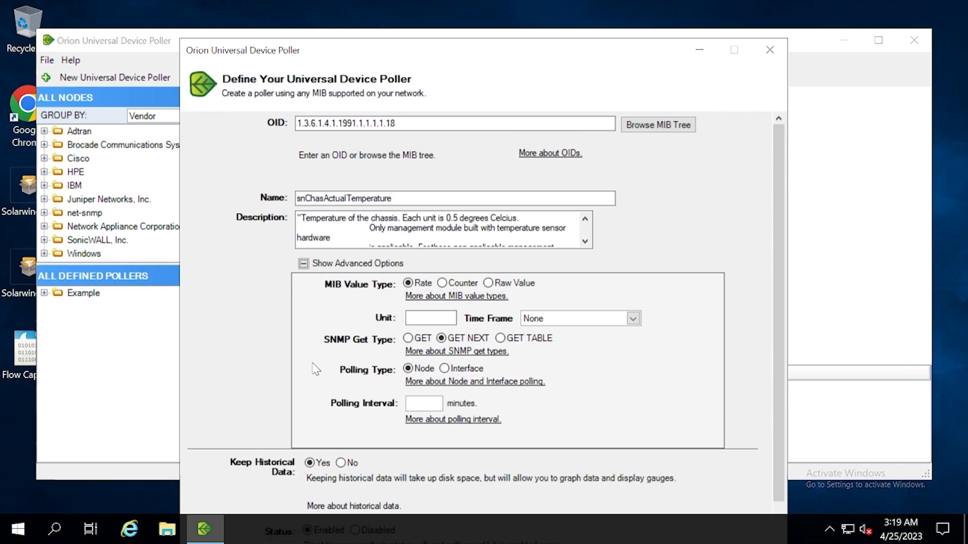
left_click(304, 264)
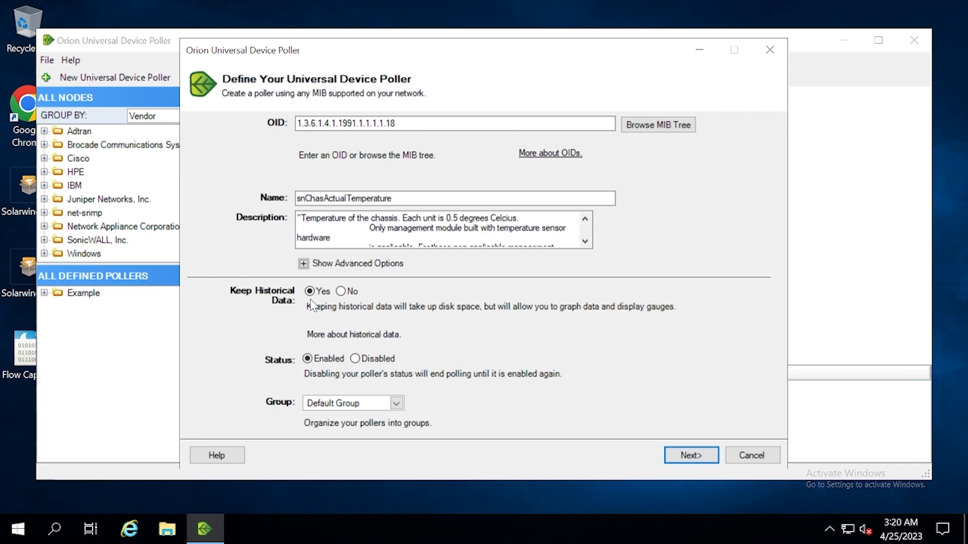
left_click(342, 291)
left_click(674, 459)
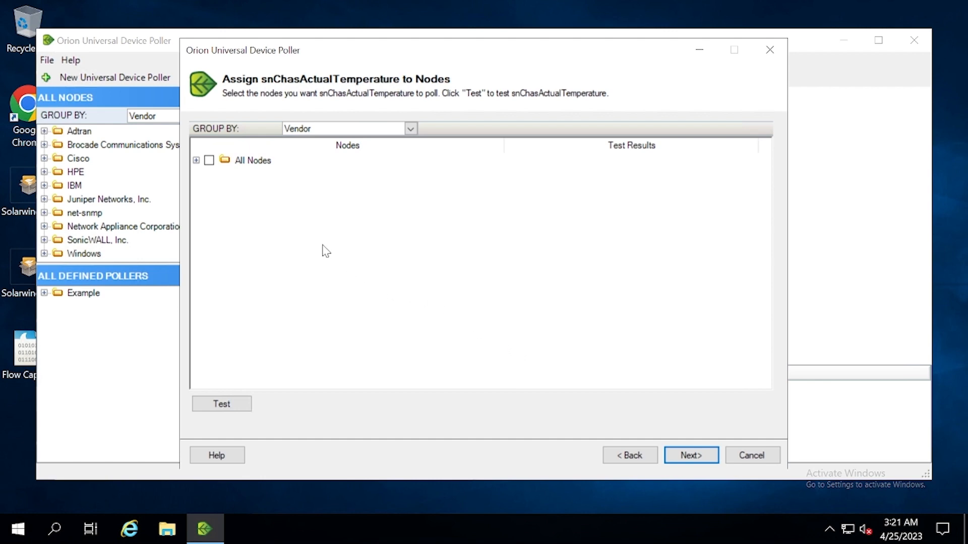
Step: Assign snChasActualTemperature to the Brocade node St.P-Foundry-624 and test the poller on it
left_click(196, 160)
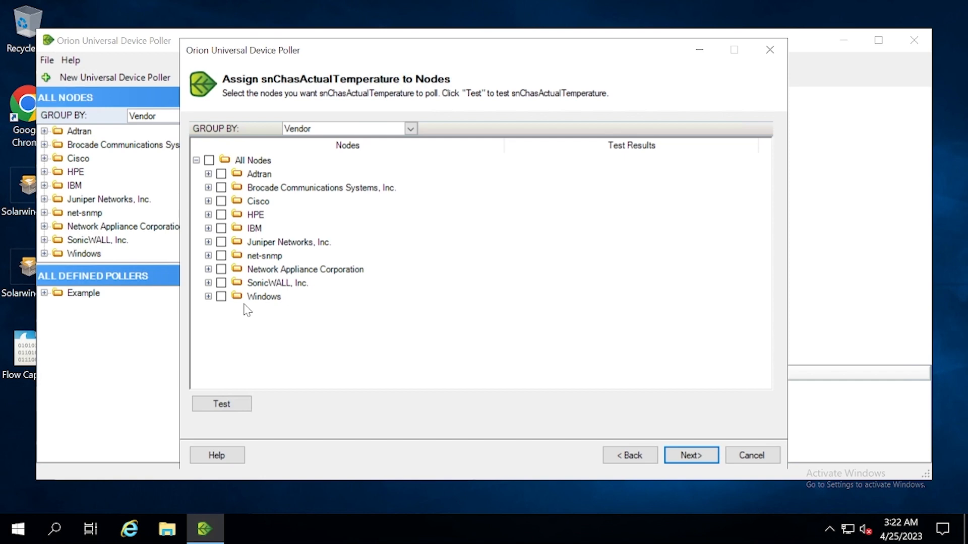
left_click(208, 188)
left_click(233, 202)
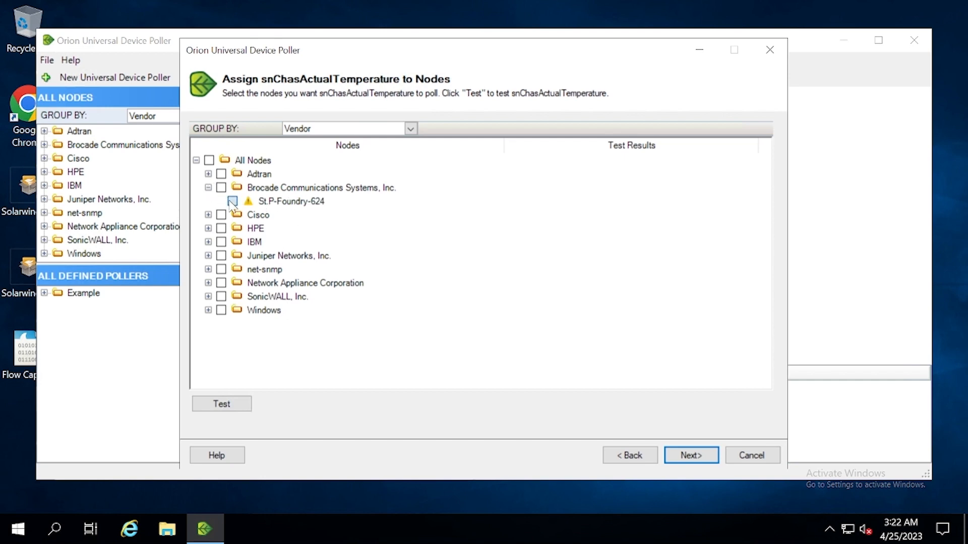
left_click(201, 403)
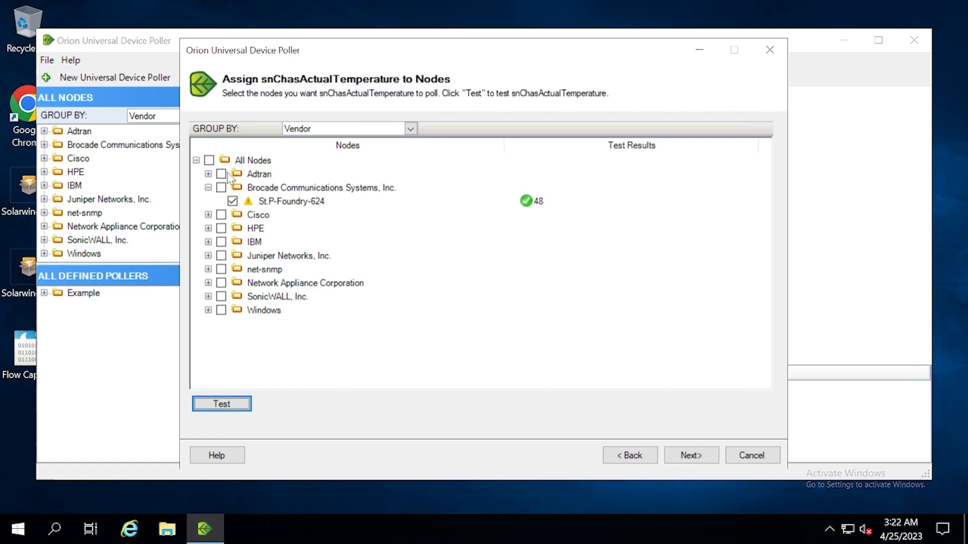
Step: Try the poller on the Adtran node St.P-Adt1335 and remove that node from the assignment
left_click(209, 174)
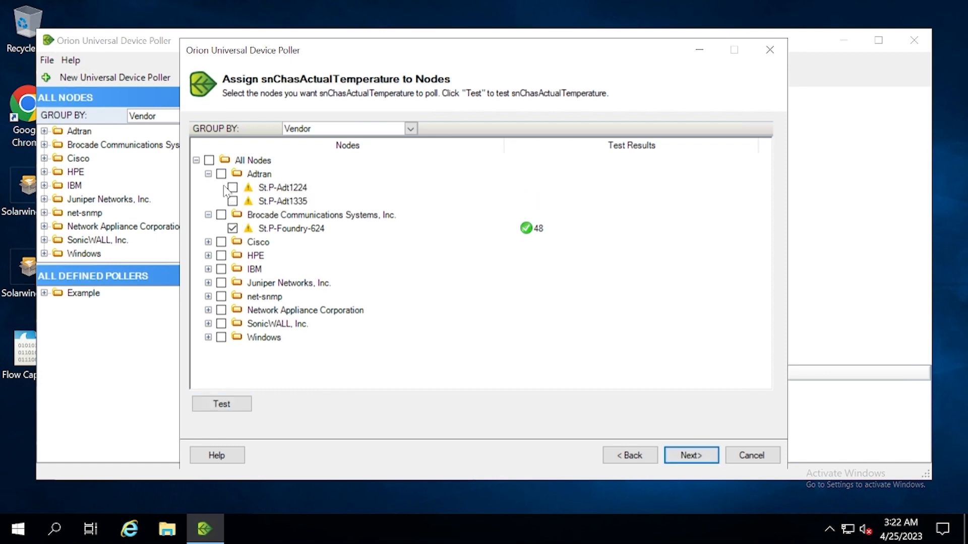
left_click(232, 201)
left_click(220, 405)
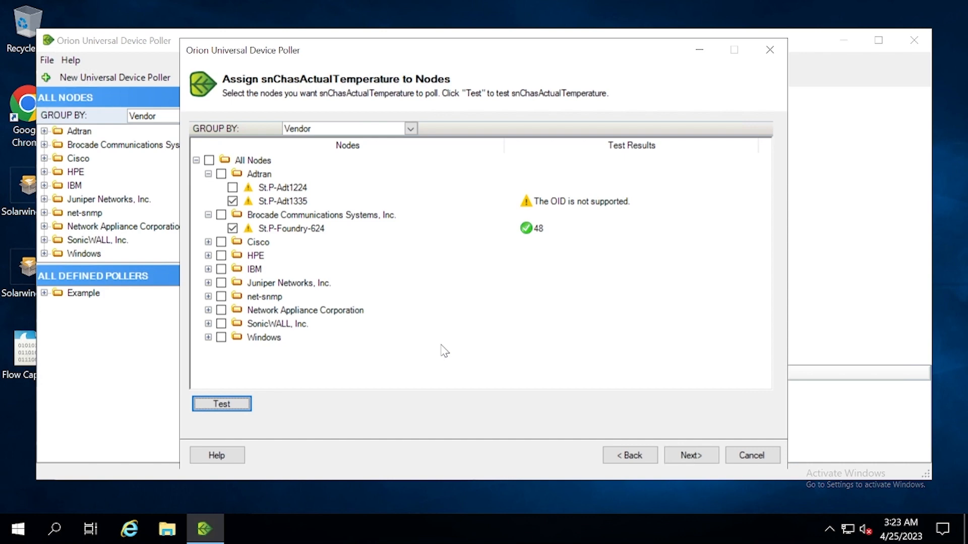
left_click(232, 204)
left_click(232, 202)
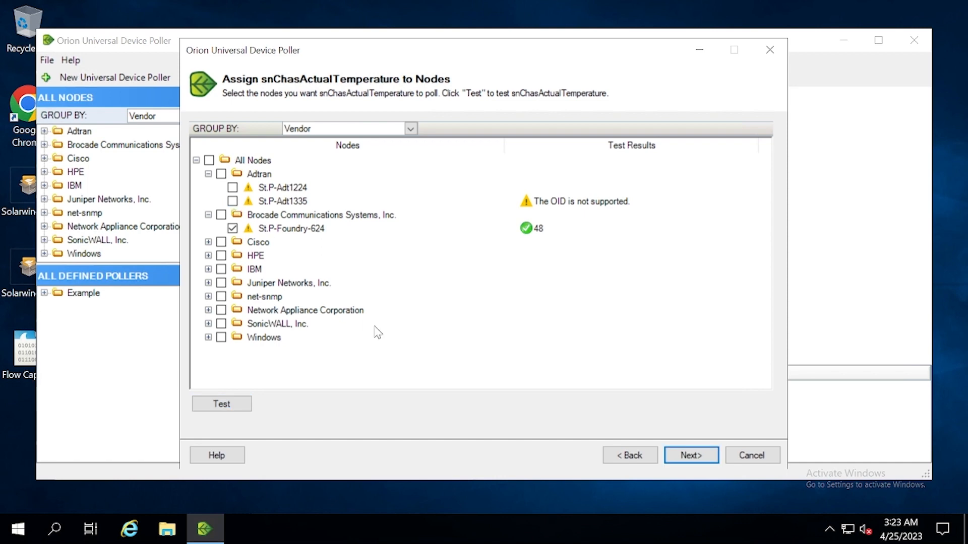
Step: Choose not to display the results on the Orion website, finish the poller, and select snChasActualTemperature in the Default Group
left_click(688, 456)
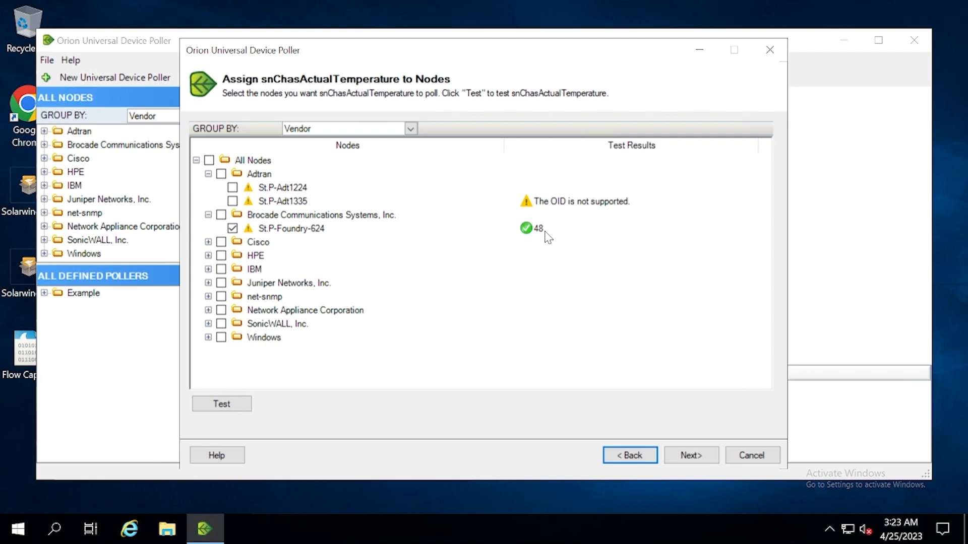
left_click(684, 457)
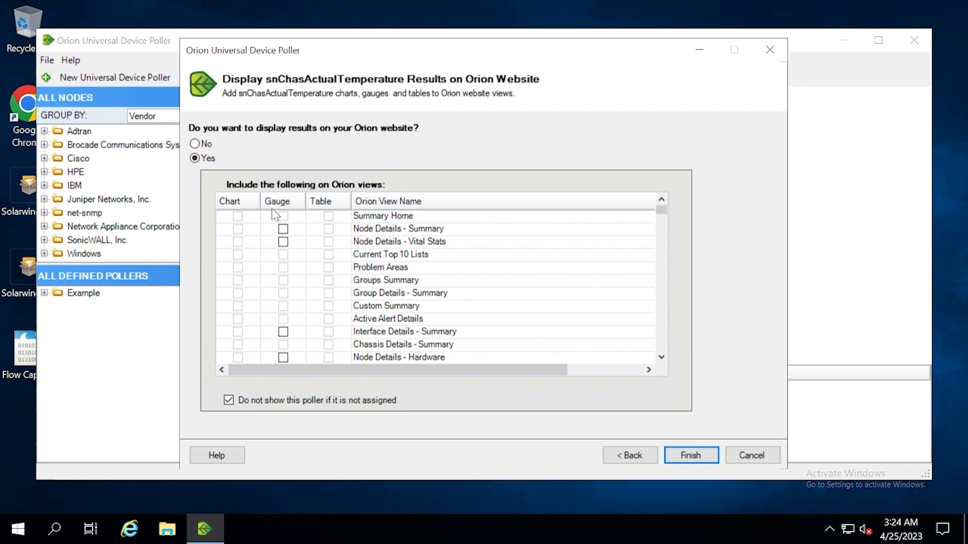
left_click(196, 145)
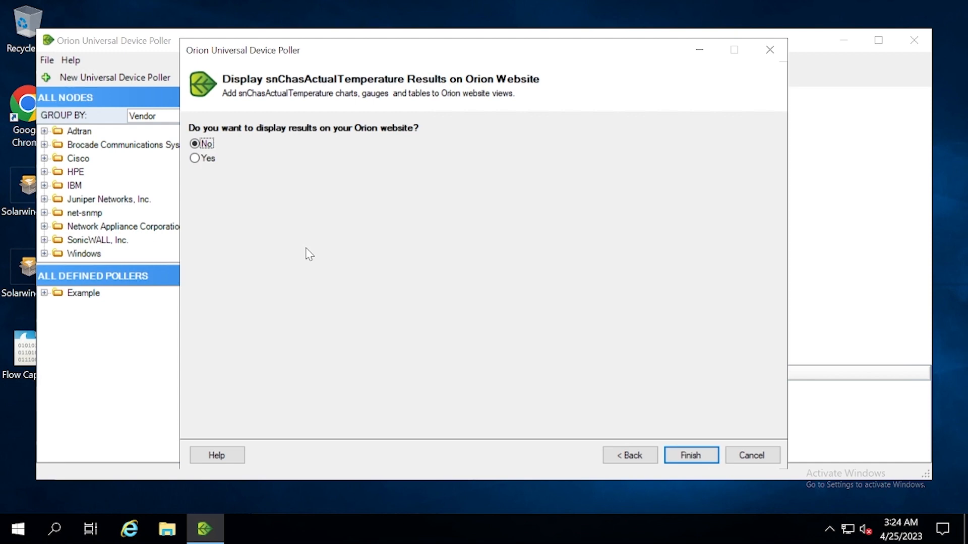
left_click(687, 459)
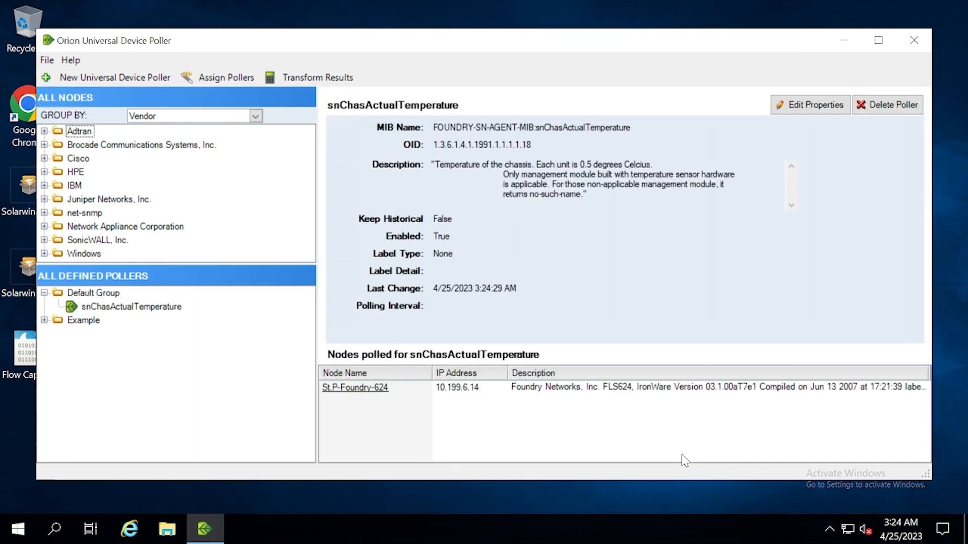
left_click(176, 308)
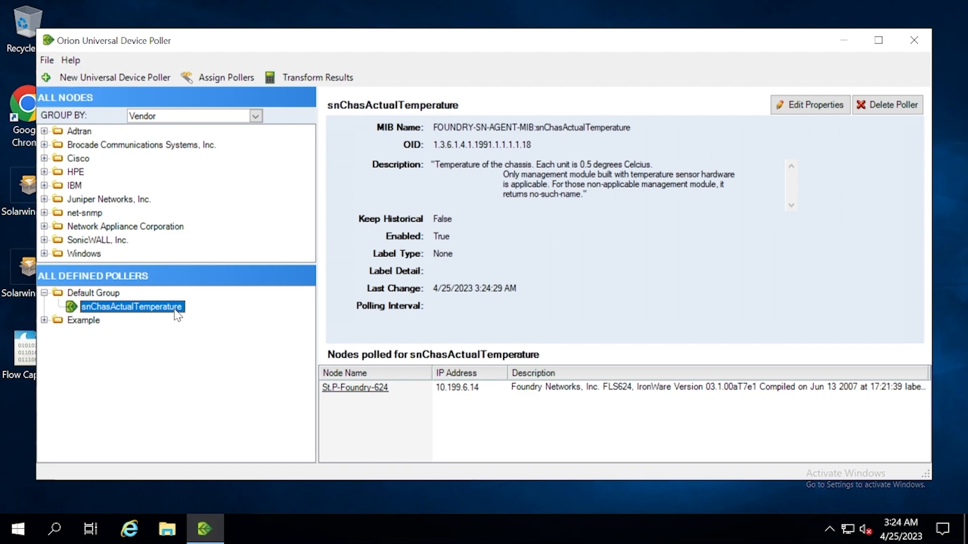
Step: Define a results transform named swpollerTransform with an empty description and proceed to its formula
left_click(325, 83)
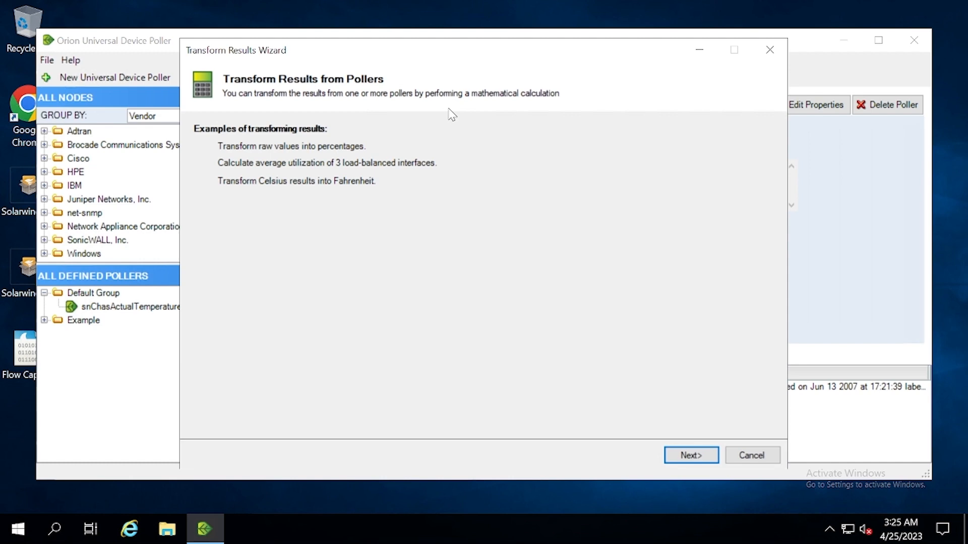
left_click(681, 456)
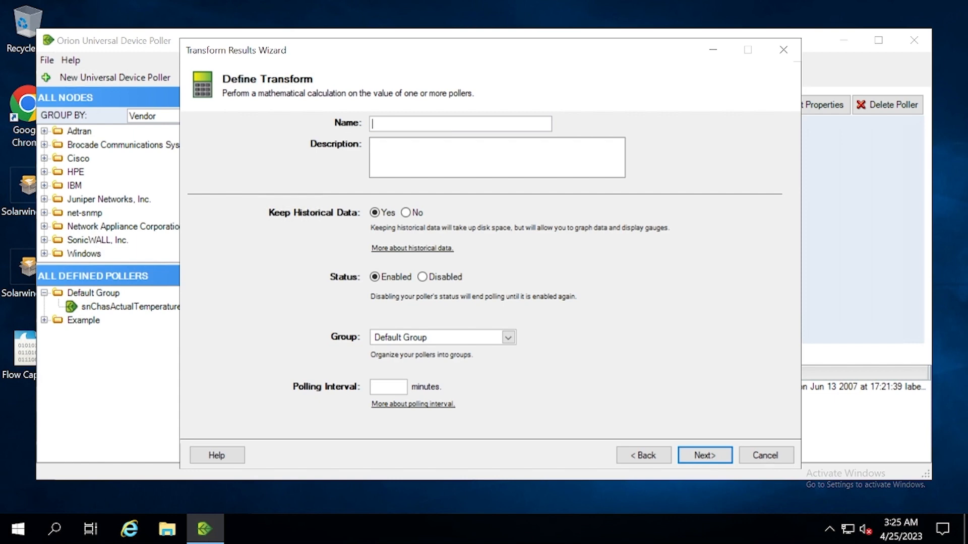
type("swpollerTransform")
left_click(426, 149)
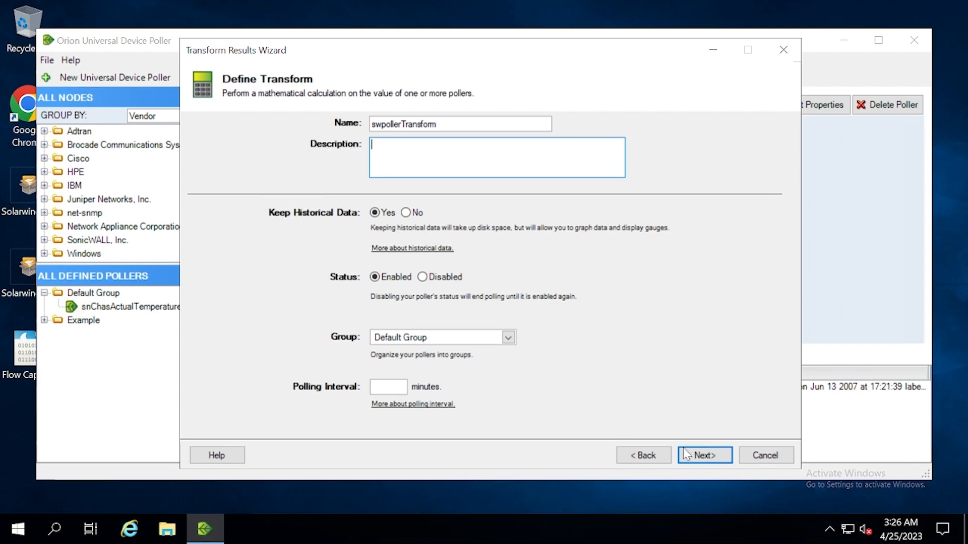
left_click(700, 456)
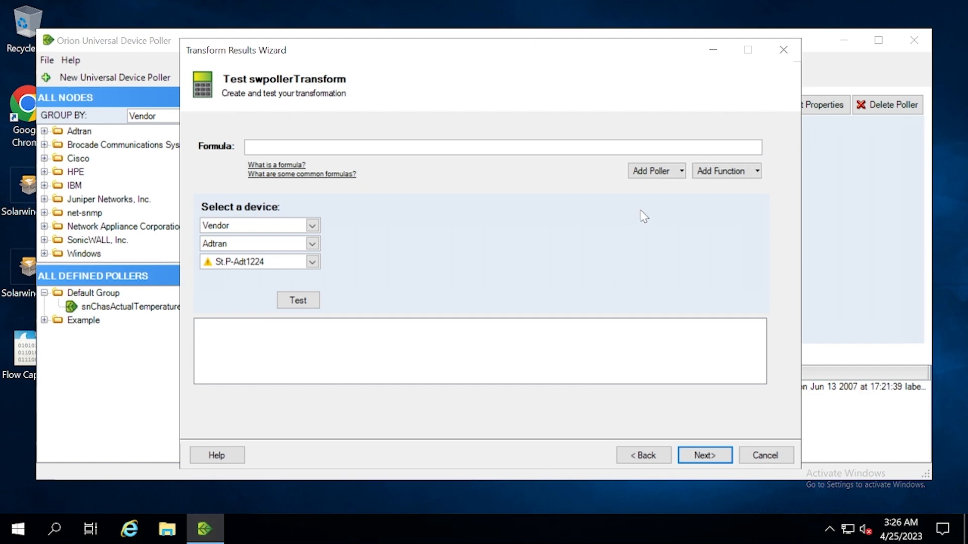
Step: Build the transform formula by inserting the snChasActualTemperature poller and dividing it by 2
left_click(682, 172)
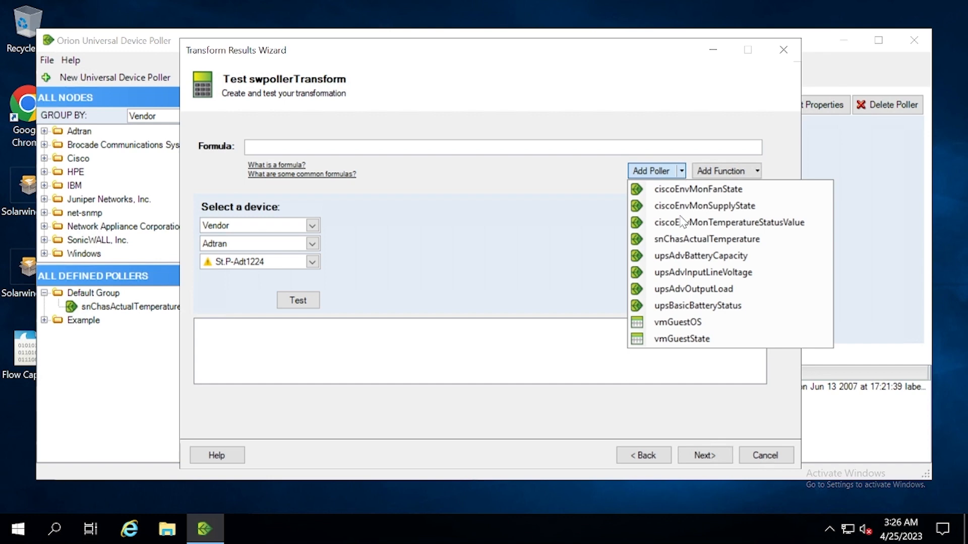
left_click(686, 240)
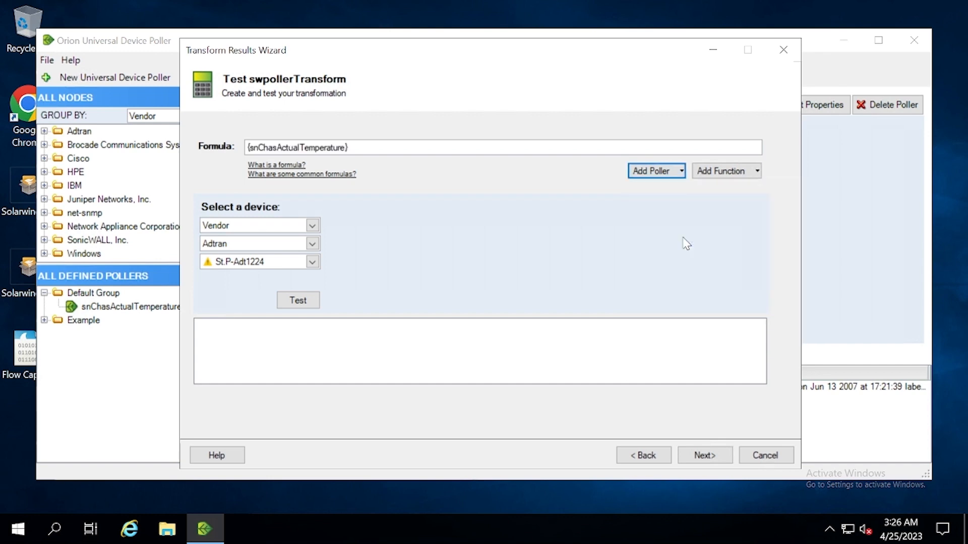
left_click(370, 144)
type("/")
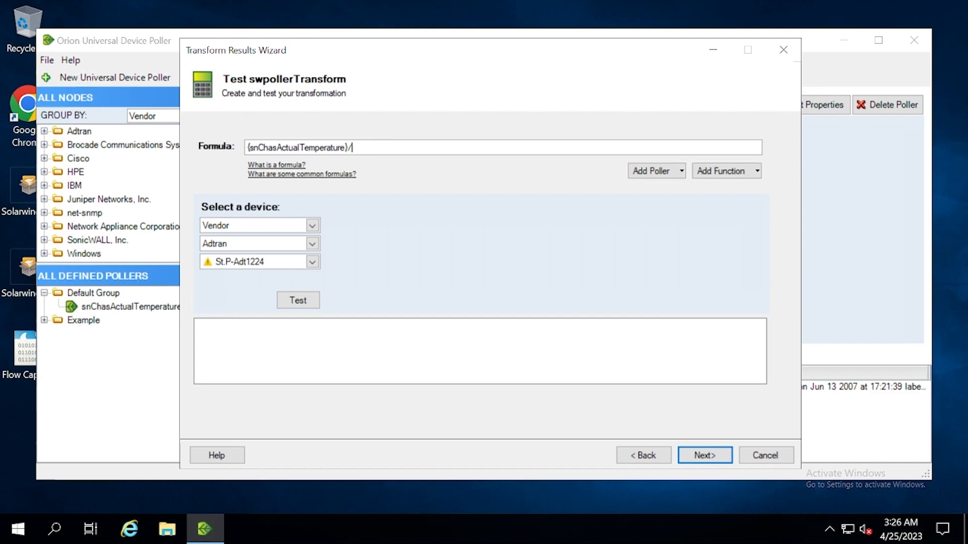
type("2")
Step: Test the formula on the Brocade Communications device St.P-Foundry-624
left_click(313, 245)
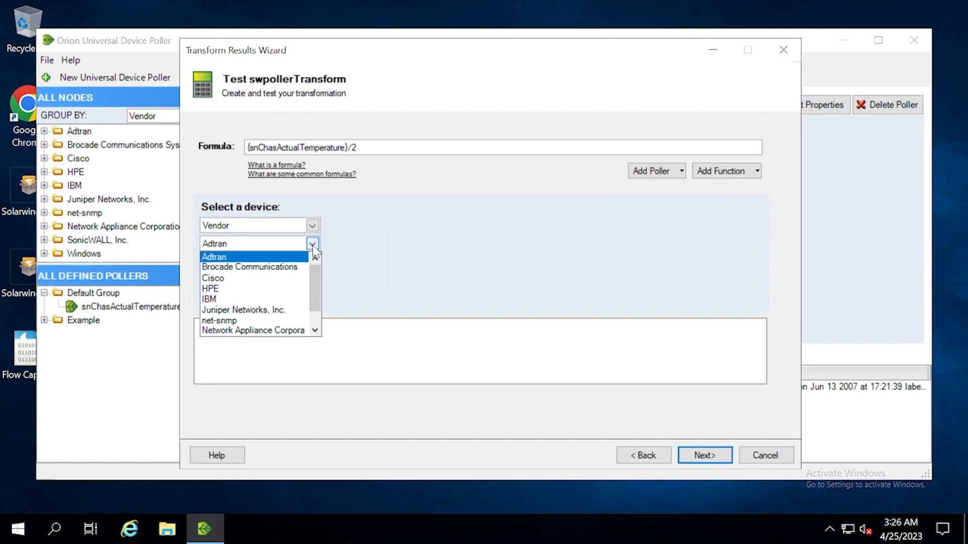
left_click(269, 267)
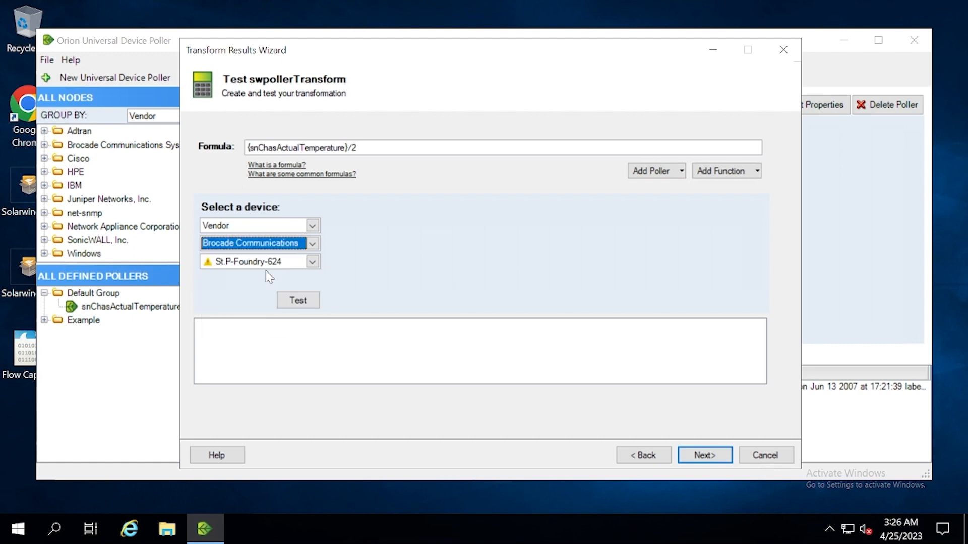
left_click(305, 301)
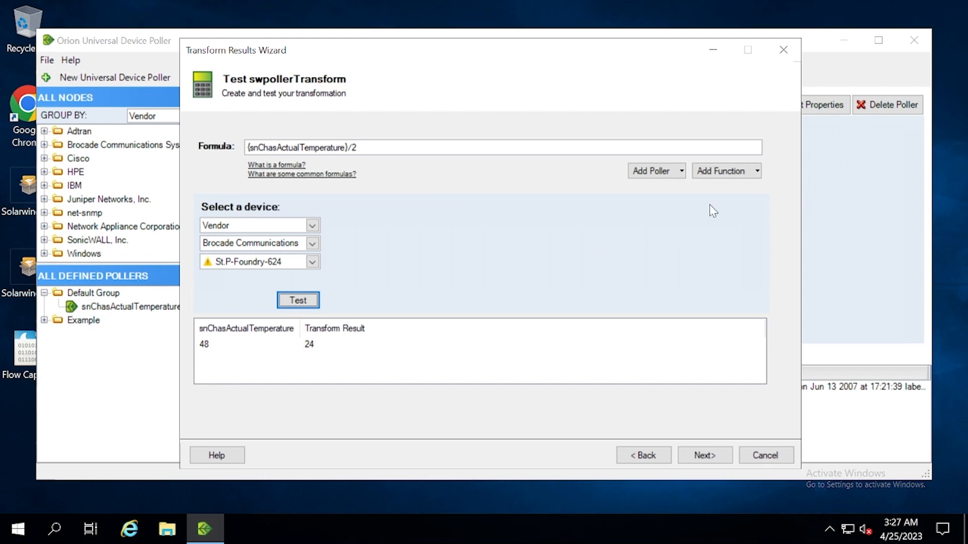
Step: Wrap the formula in the Celsius to Fahrenheit function as CtoF({snChasActualTemperature}/2) and test it on the chosen device
left_click(756, 172)
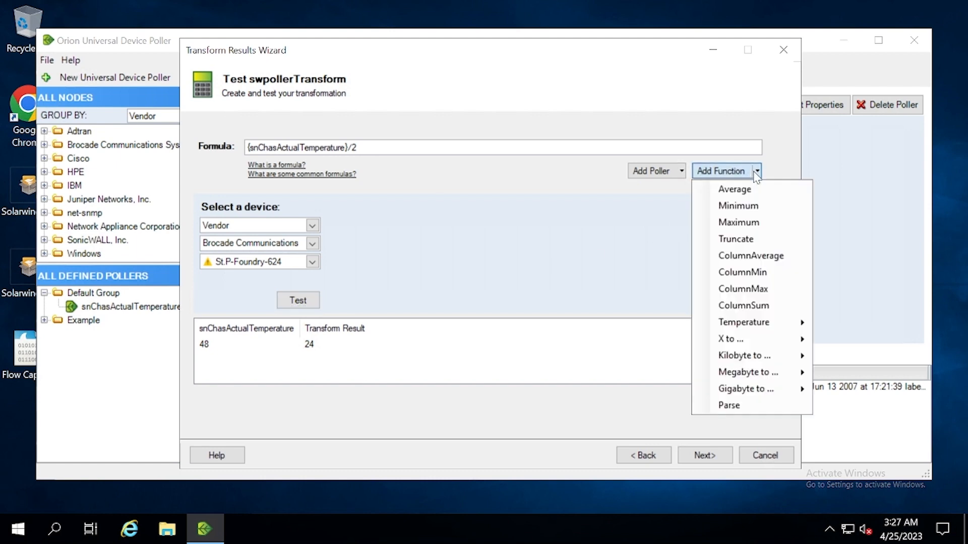
mouse_move(755, 331)
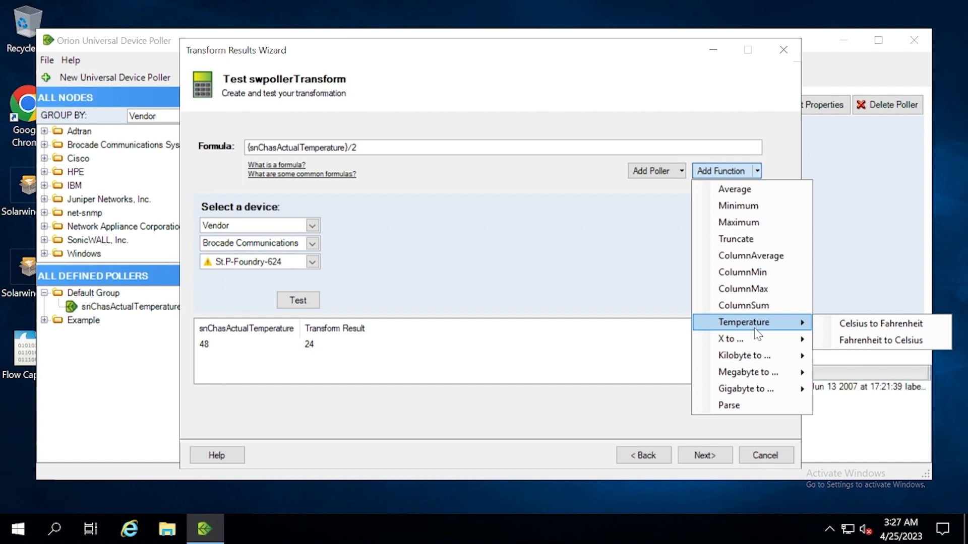
left_click(883, 327)
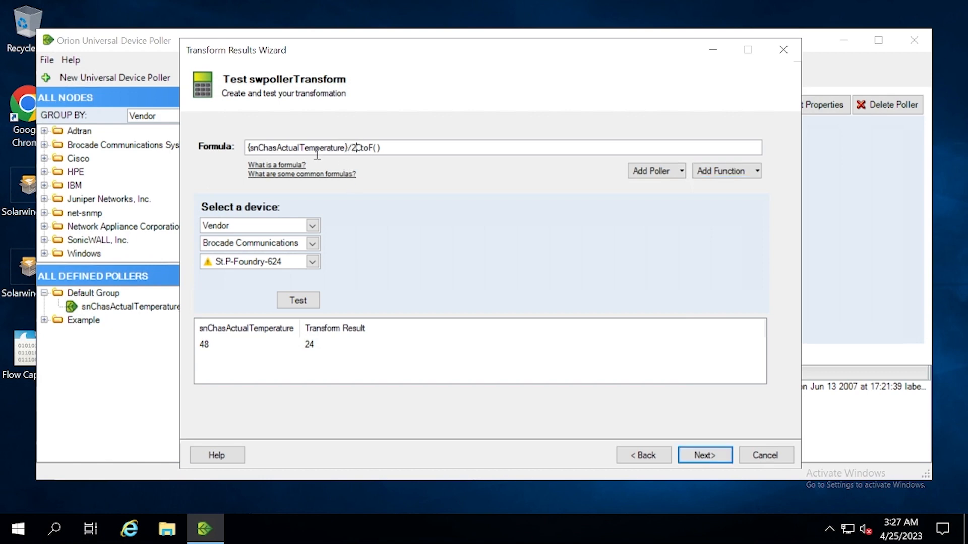
left_click_drag(356, 148, 241, 154)
key("BackSpace")
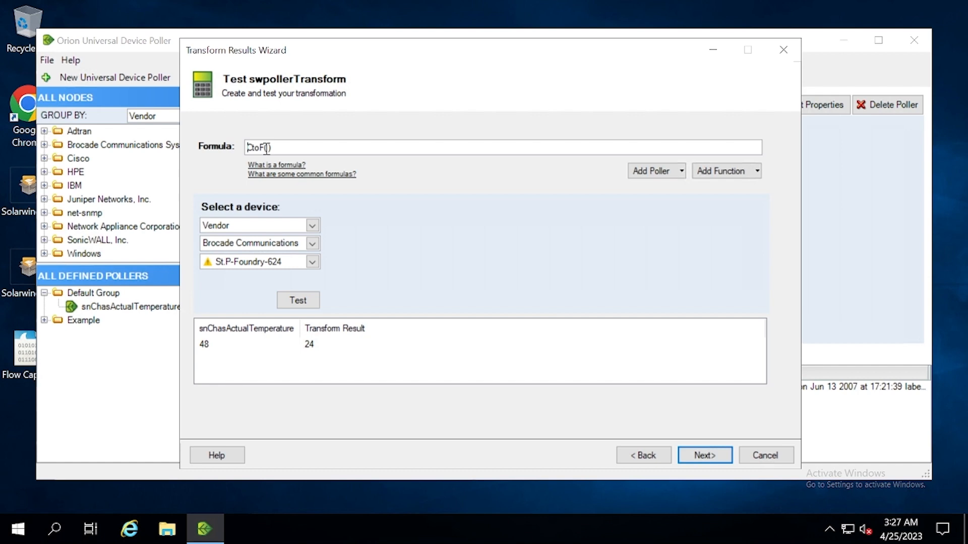
key("ctrl+z")
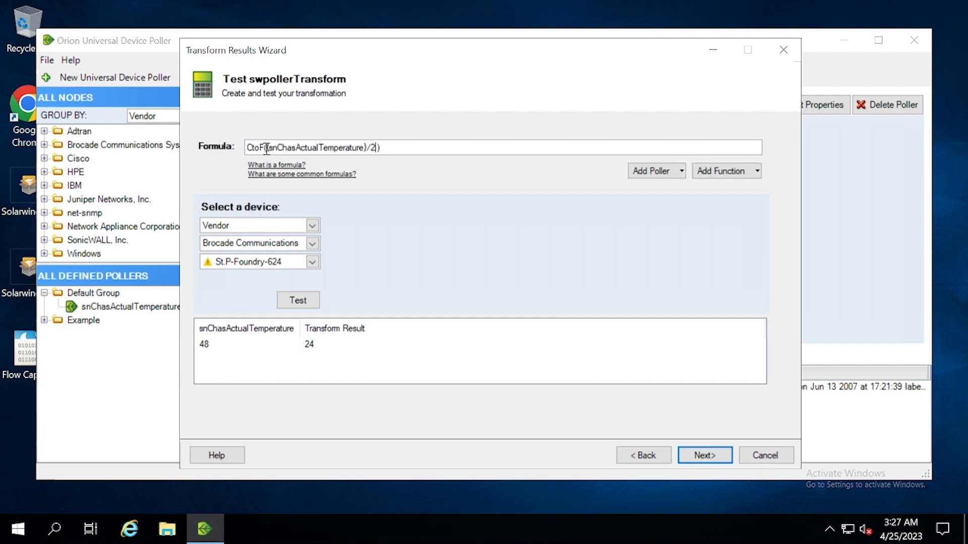
left_click(308, 301)
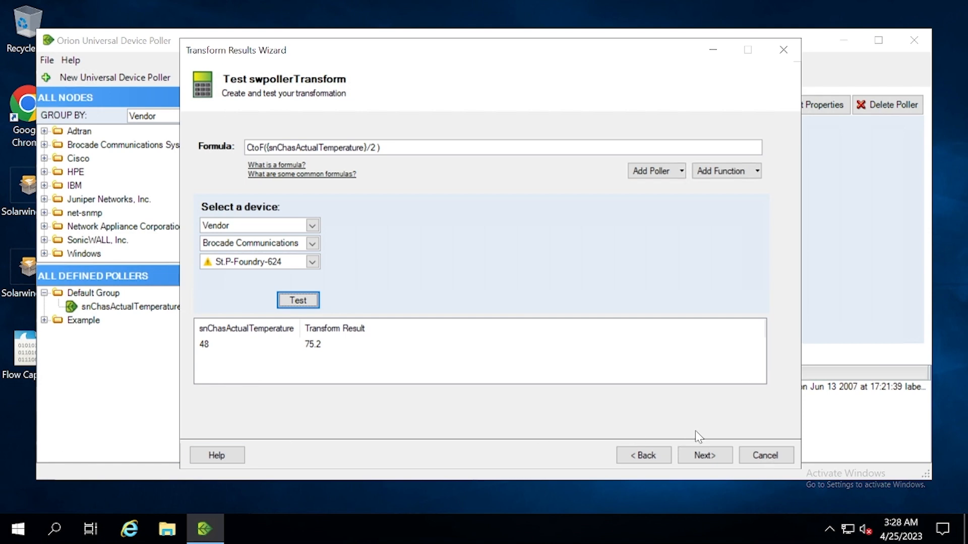
Step: Select the Brocade node St.P-Foundry-624 for swpollerTransform and test the transform on it
left_click(701, 456)
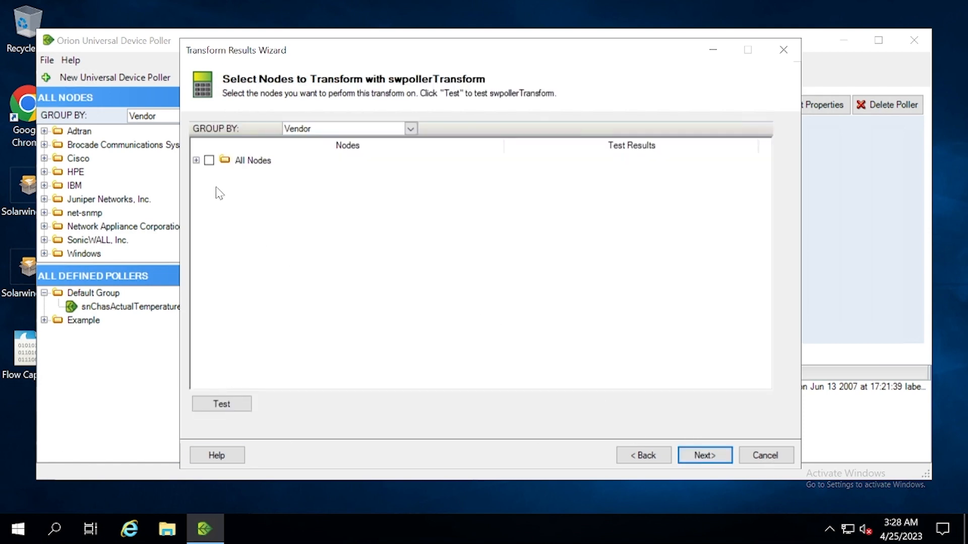
left_click(196, 160)
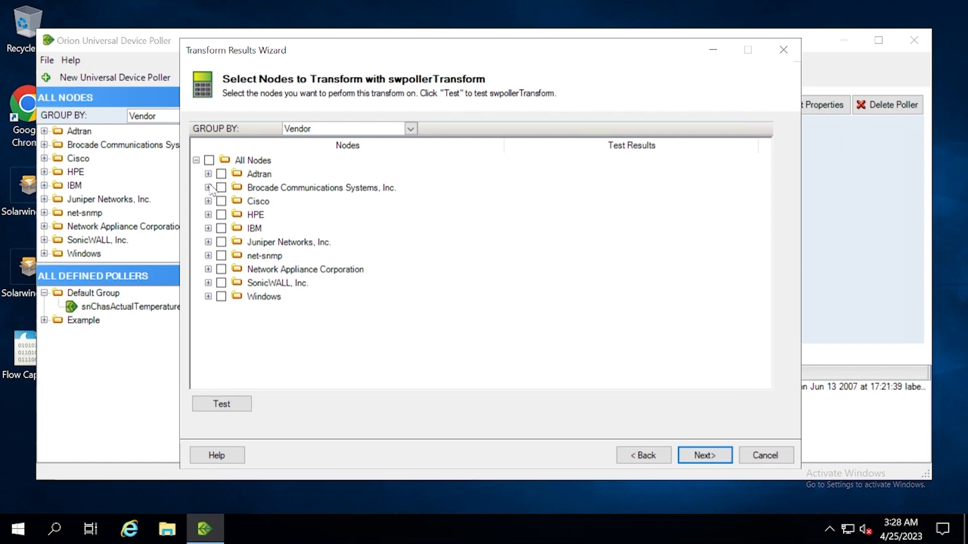
left_click(208, 187)
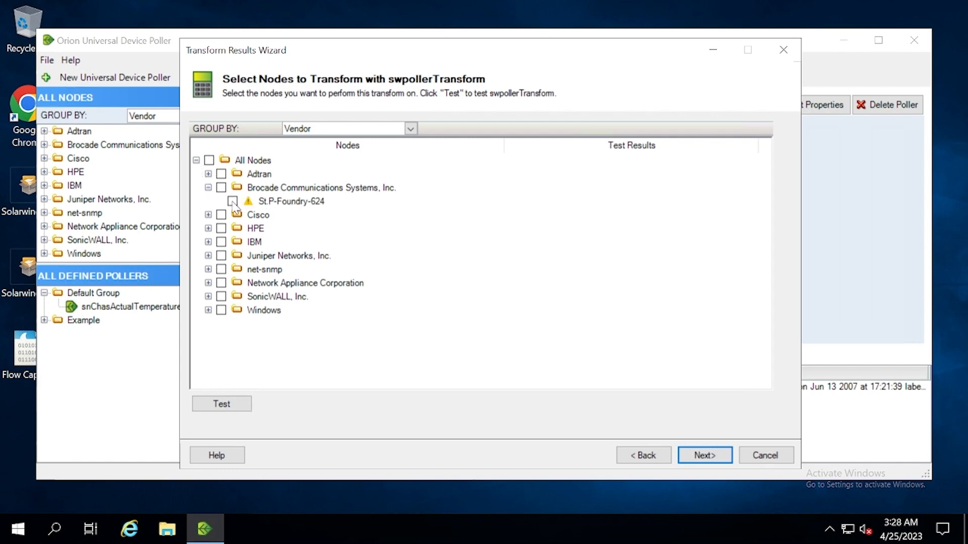
left_click(232, 201)
left_click(225, 405)
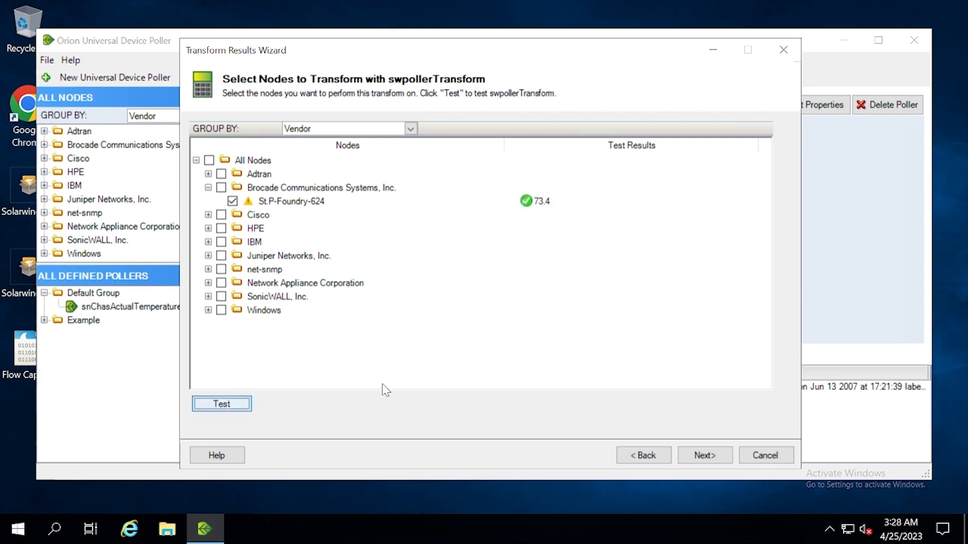
Step: Display the transform as a gauge on the Node Details - Vital Stats view and finish the wizard
left_click(705, 456)
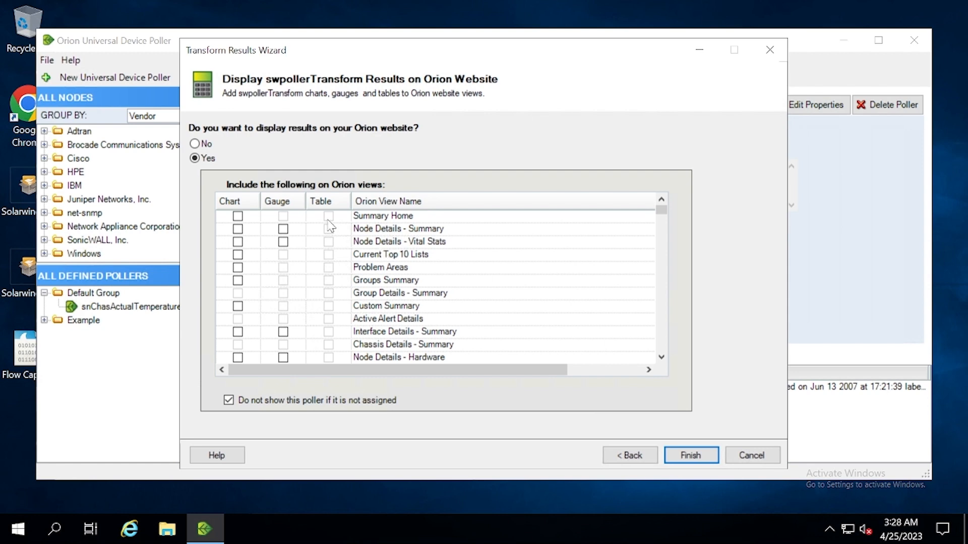
left_click(284, 243)
left_click(692, 455)
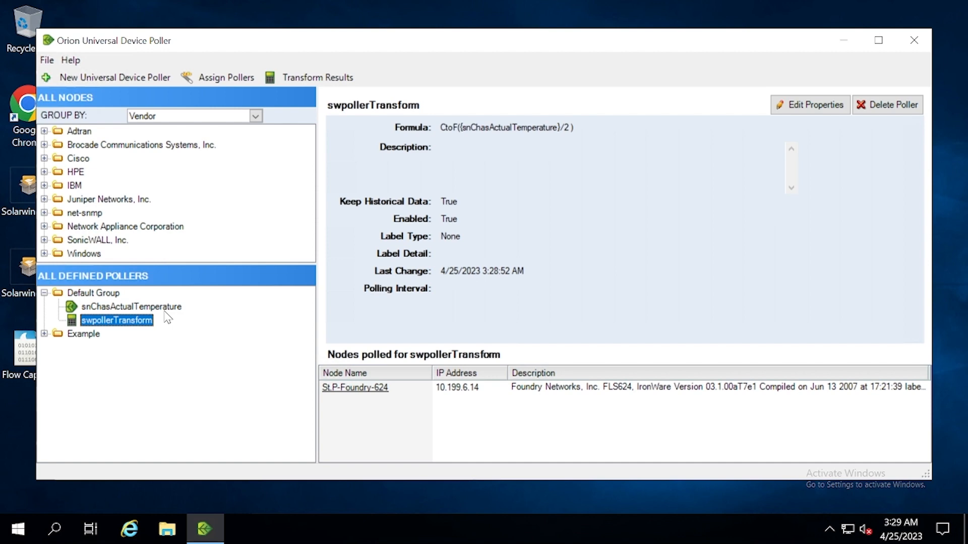
Step: Start assigning pollers and choose snChasActualTemperature and swpollerTransform from the Default Group
left_click(126, 306, "ctrl")
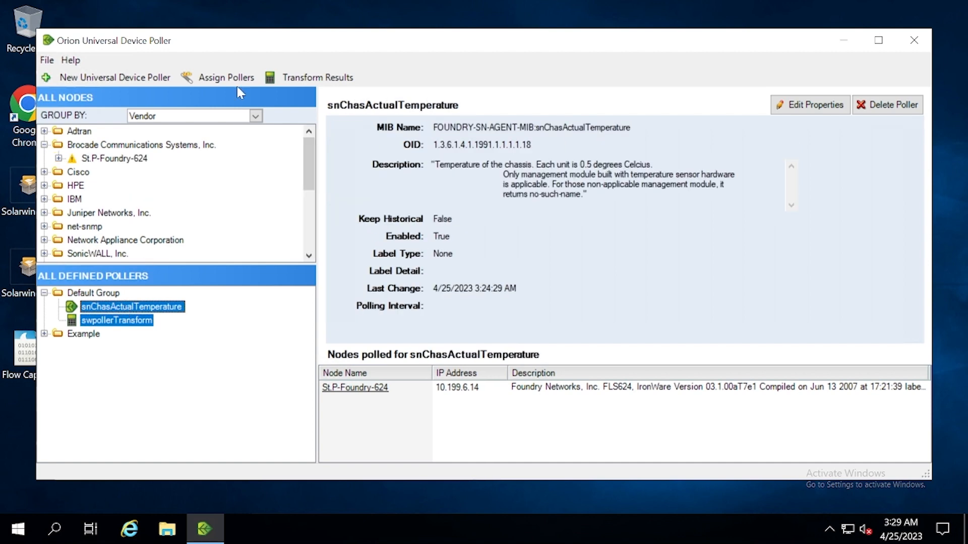
left_click(225, 79)
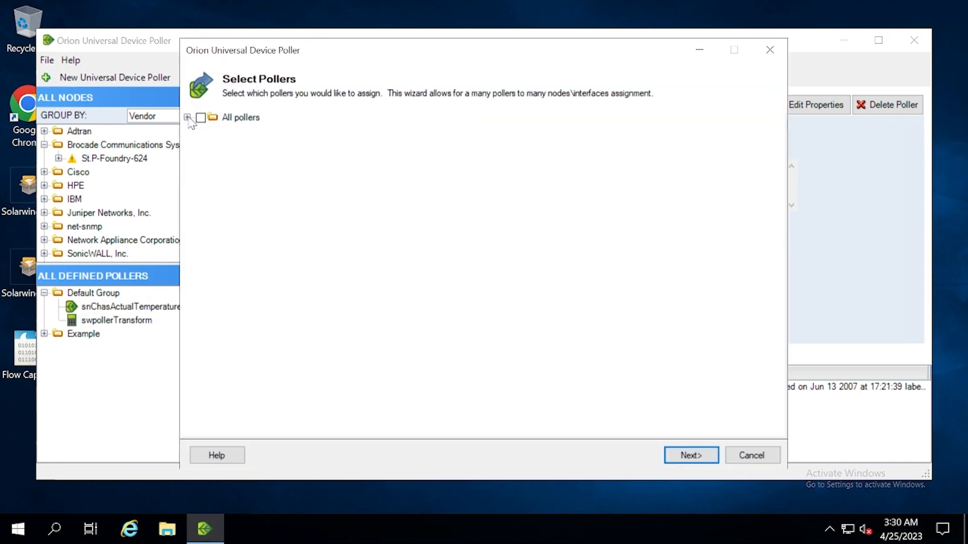
left_click(188, 117)
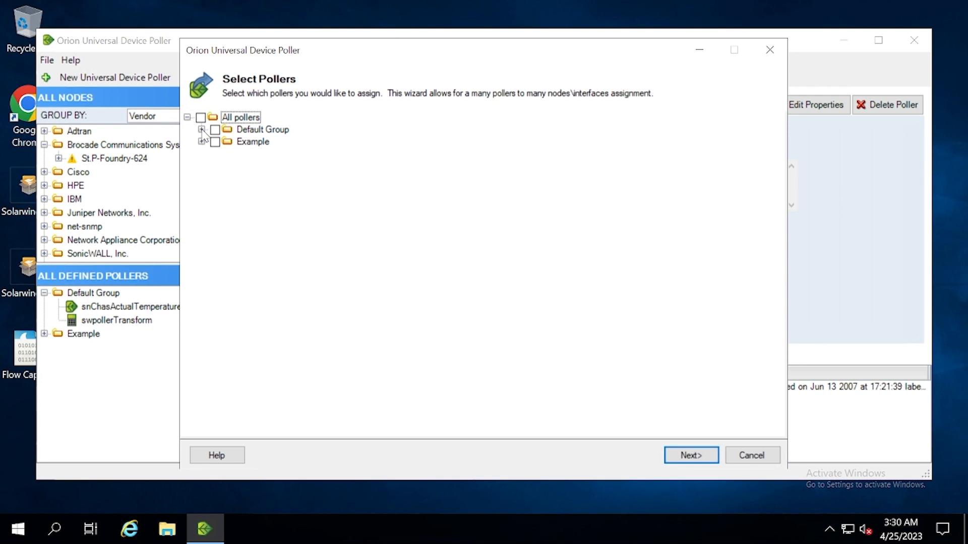
left_click(201, 130)
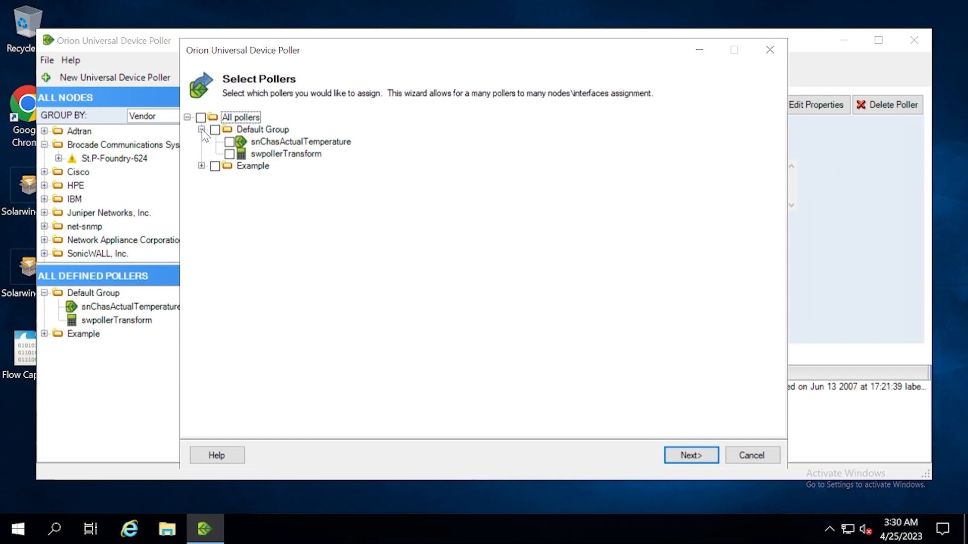
left_click(231, 143)
left_click(230, 154)
left_click(689, 455)
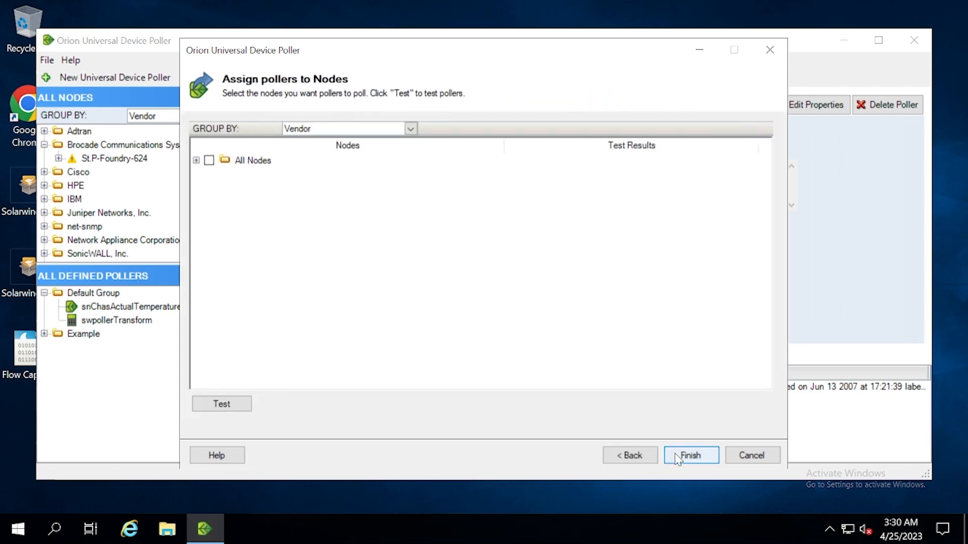
Step: Assign the chosen pollers to the Brocade node St.P-Foundry-624 and finish the assignment
left_click(196, 160)
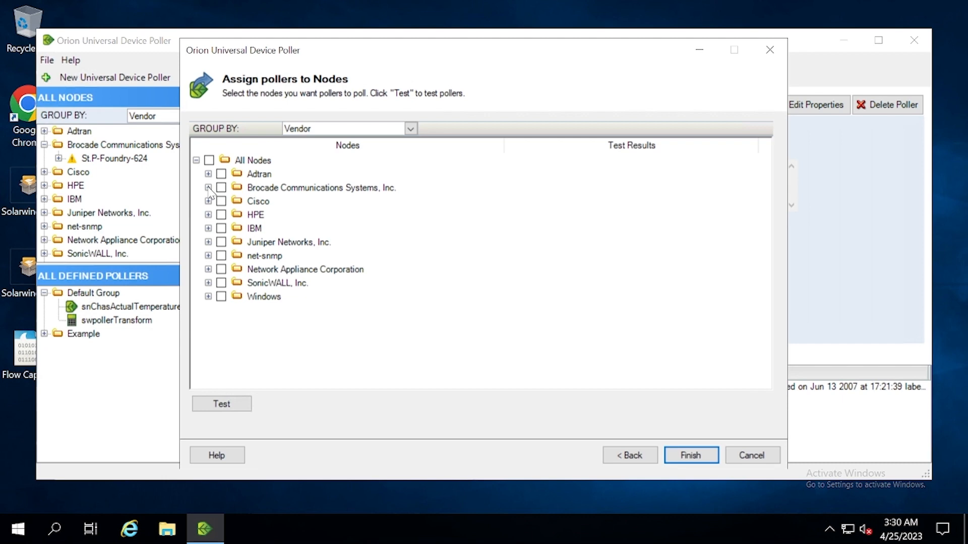
left_click(208, 187)
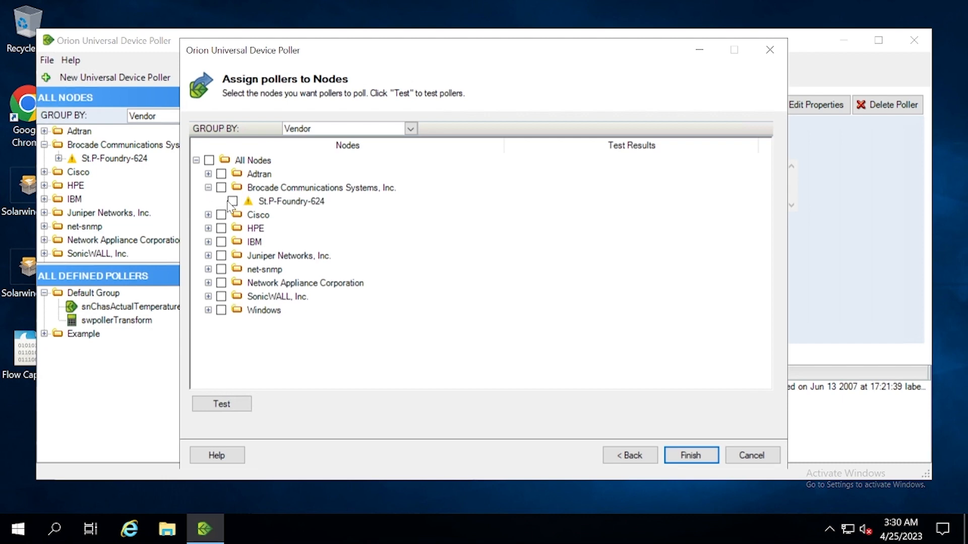
left_click(233, 201)
left_click(690, 456)
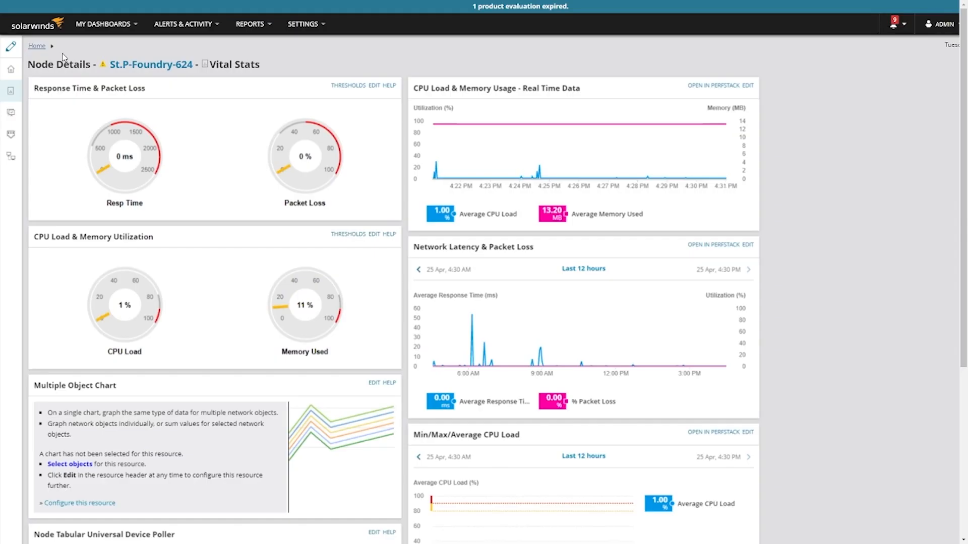
Step: In the SolarWinds web console, poll St.P-Foundry-624 immediately and examine the swpollerTransform gauge in its Vital Stats view
left_click(12, 74)
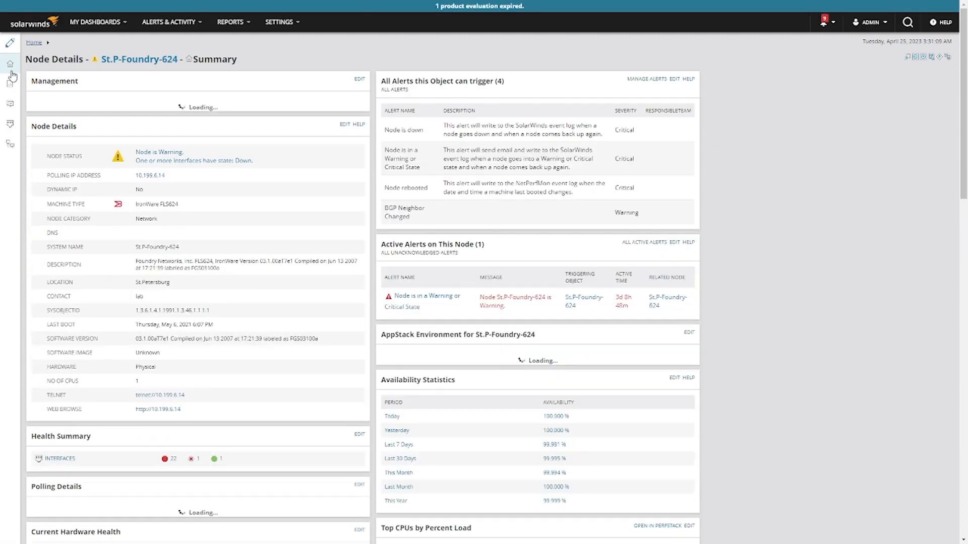
left_click(179, 117)
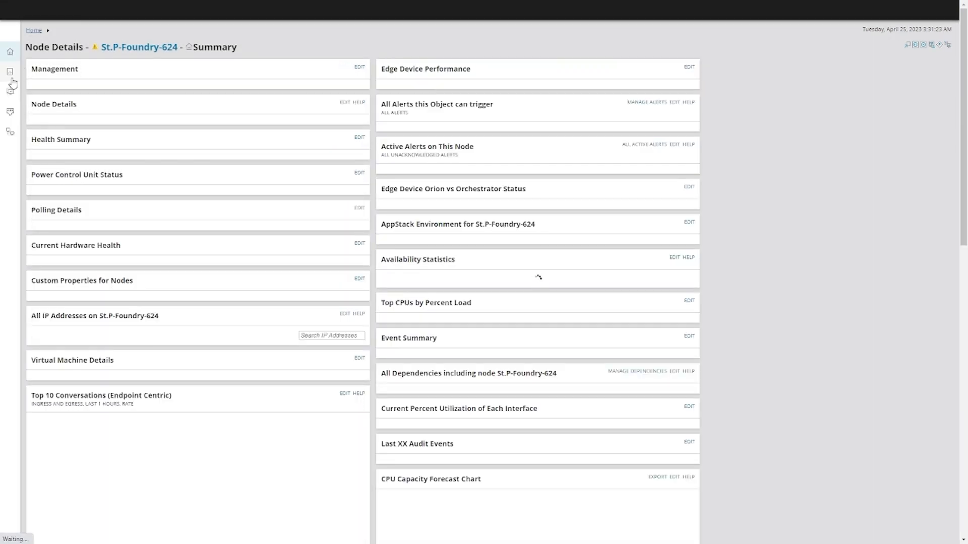
left_click(11, 79)
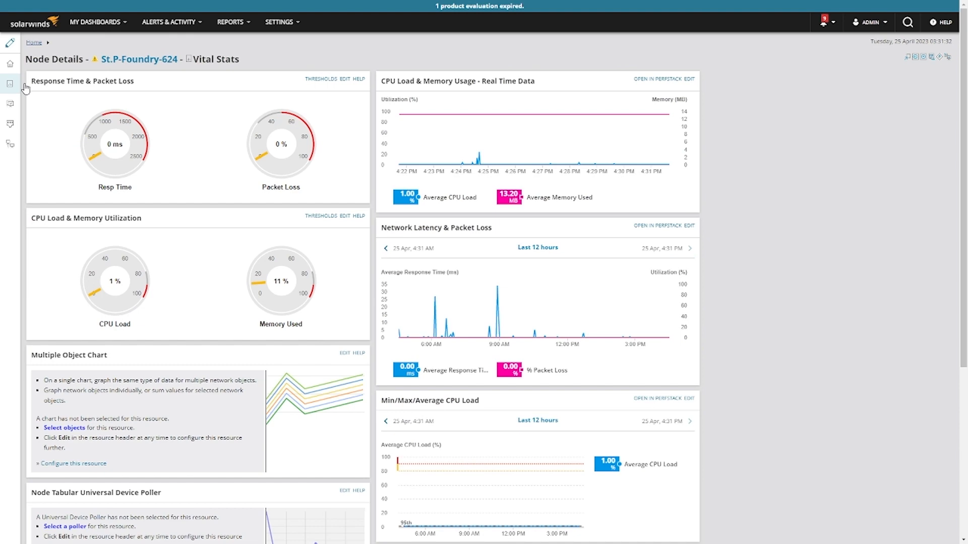
scroll(24, 85, "down", 4)
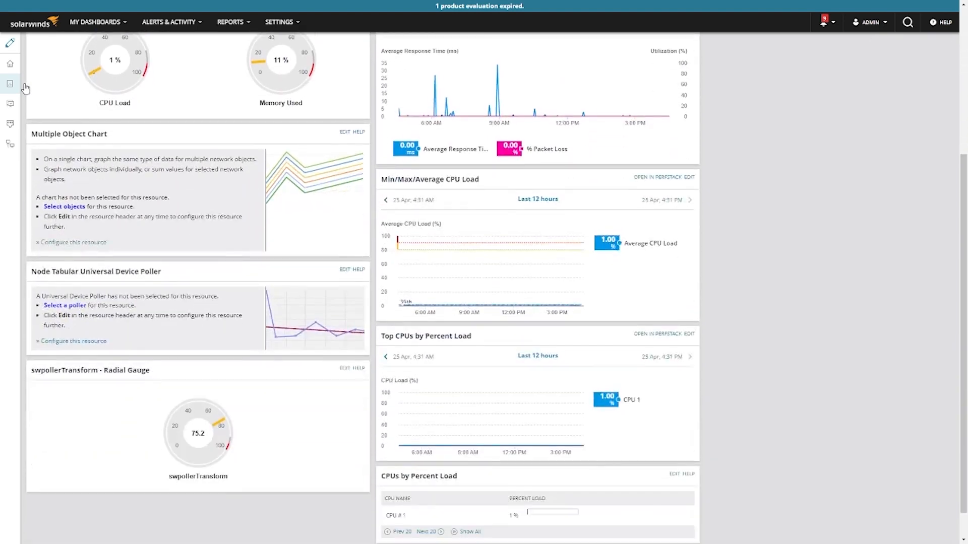
scroll(25, 88, "down", 1)
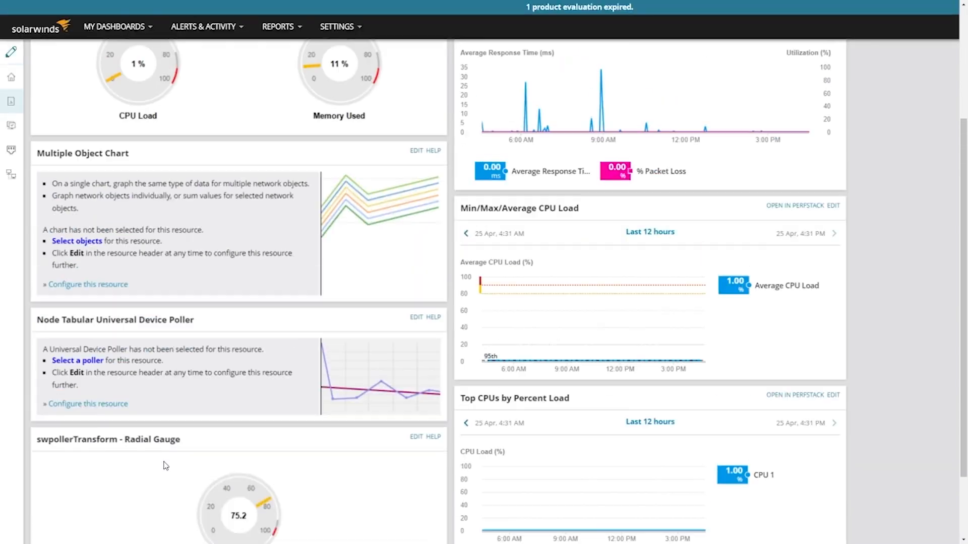
scroll(164, 464, "up", 2)
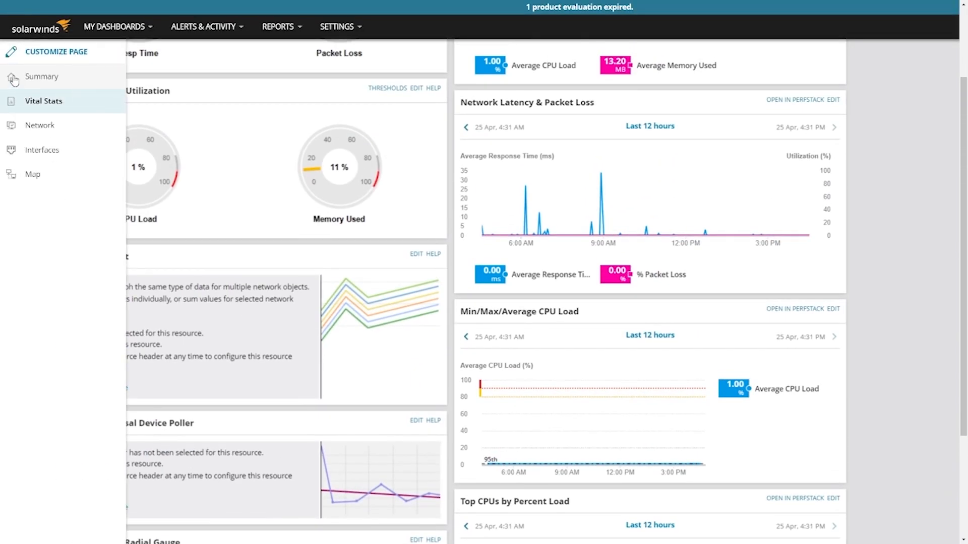
Step: Open the MIB Browser for St.P-Foundry-624, search for OID 1.3.6.1.4.1.1991.1.1.1.3.1.1.3 and examine the snChasFanOperStatus entry
left_click(13, 79)
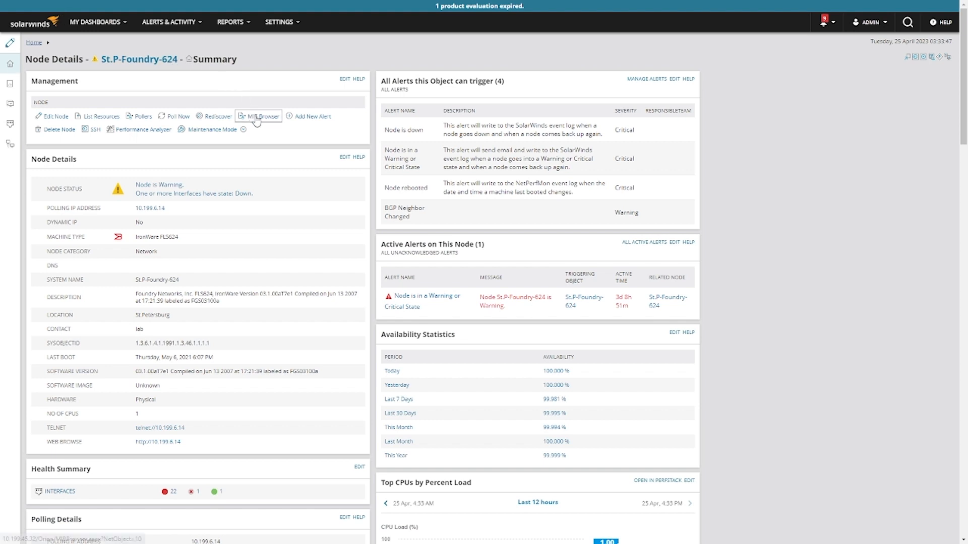
left_click(258, 117)
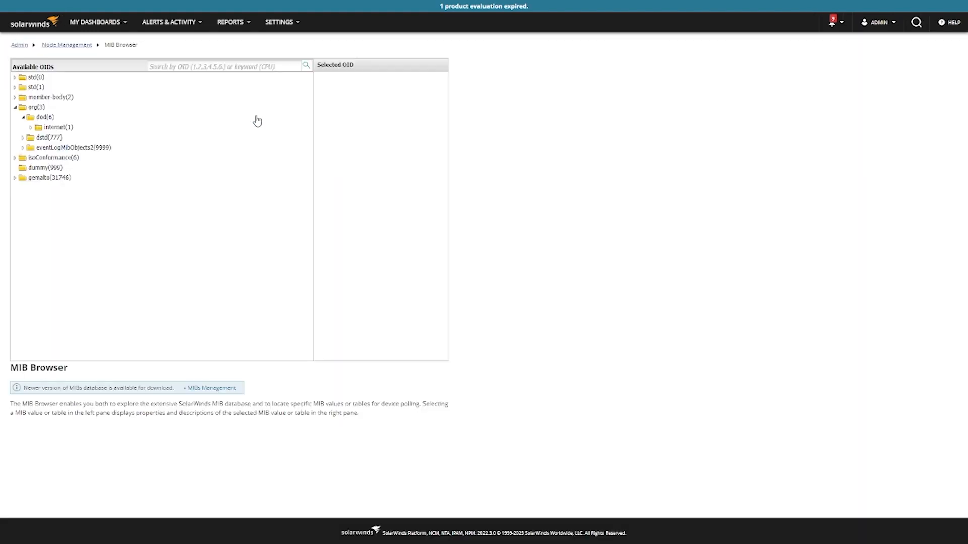
left_click(207, 67)
type("1.3.6.1.4.1.1991.1.1.1.3.1.1.3")
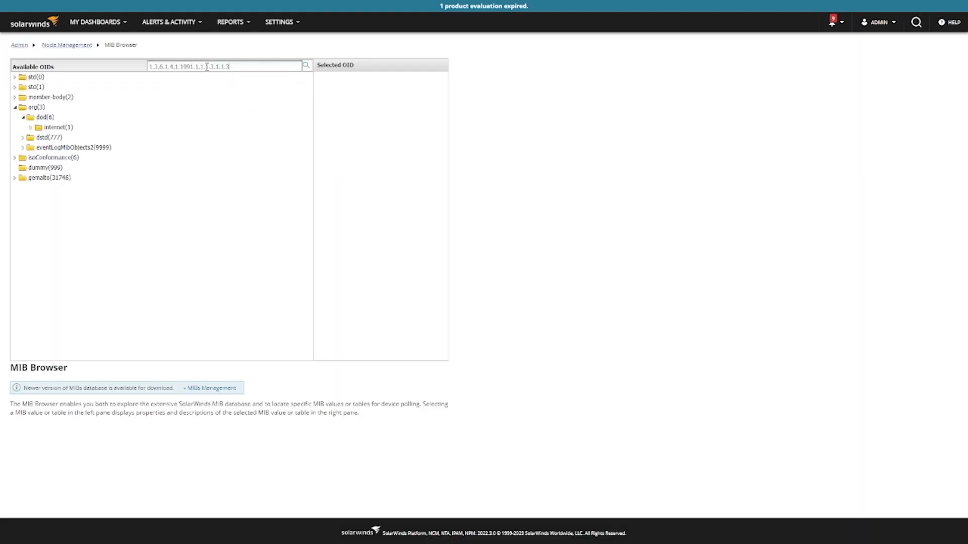
left_click(304, 67)
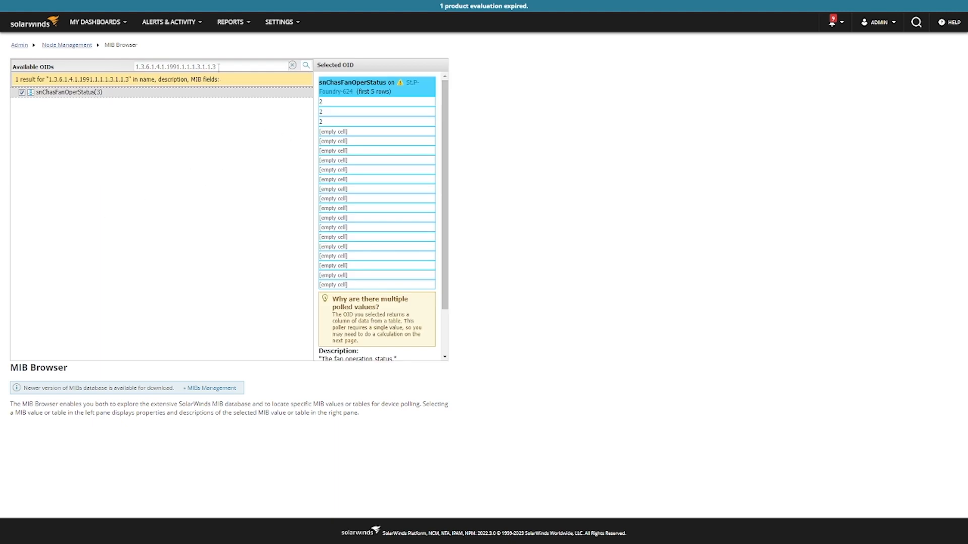
left_click(292, 69)
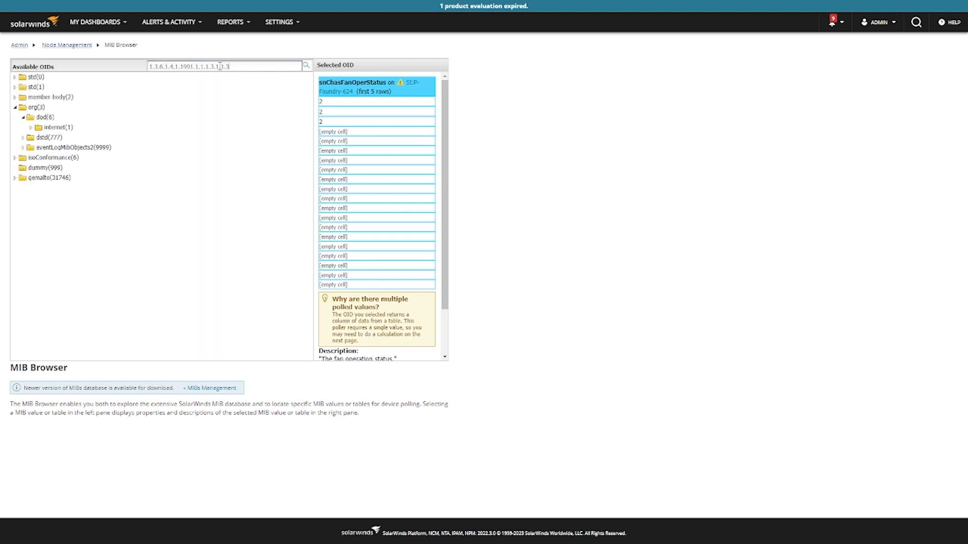
left_click(306, 67)
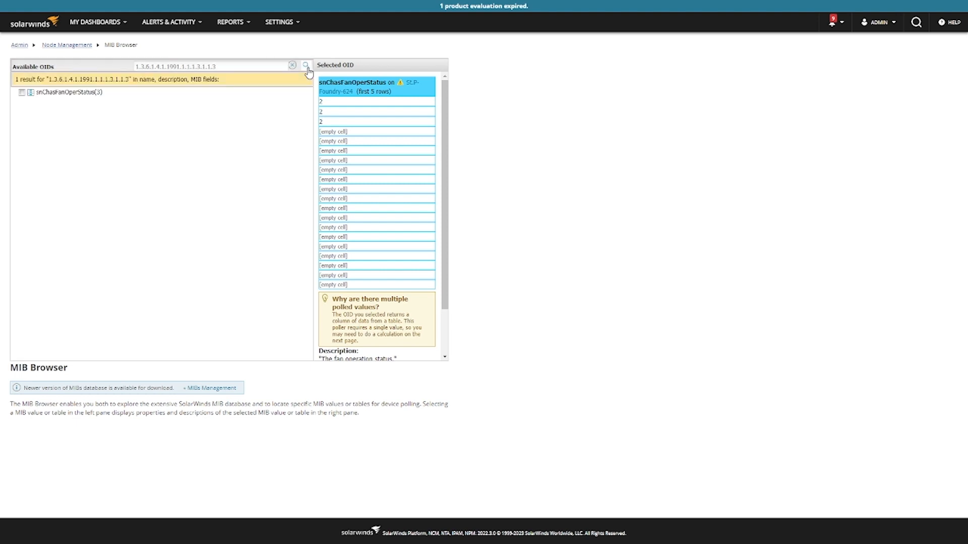
left_click(99, 93)
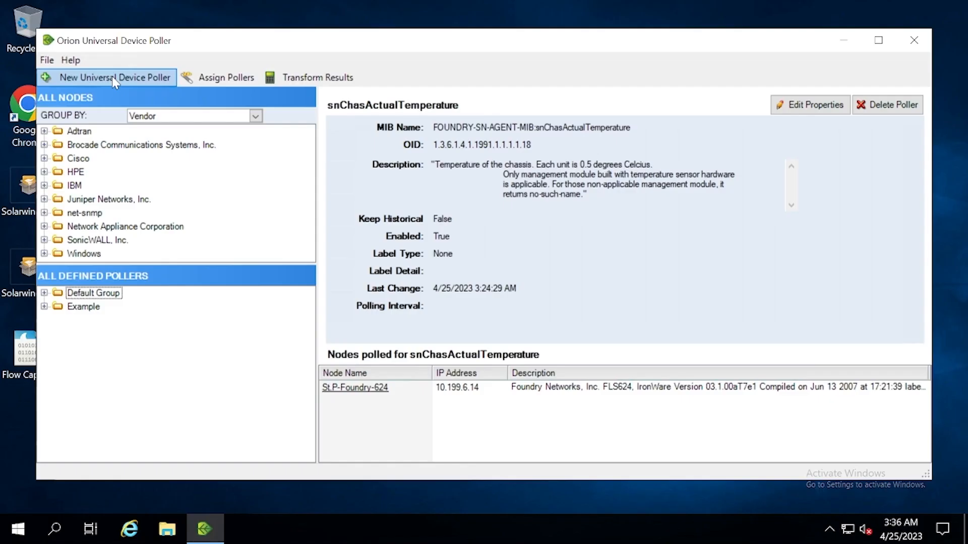
Step: In Orion Universal Device Poller, start a new poller for OID 1.3.6.1.4.1.1991.1.1.1.3.1.1.3 and set its format to Enumeration
left_click(115, 81)
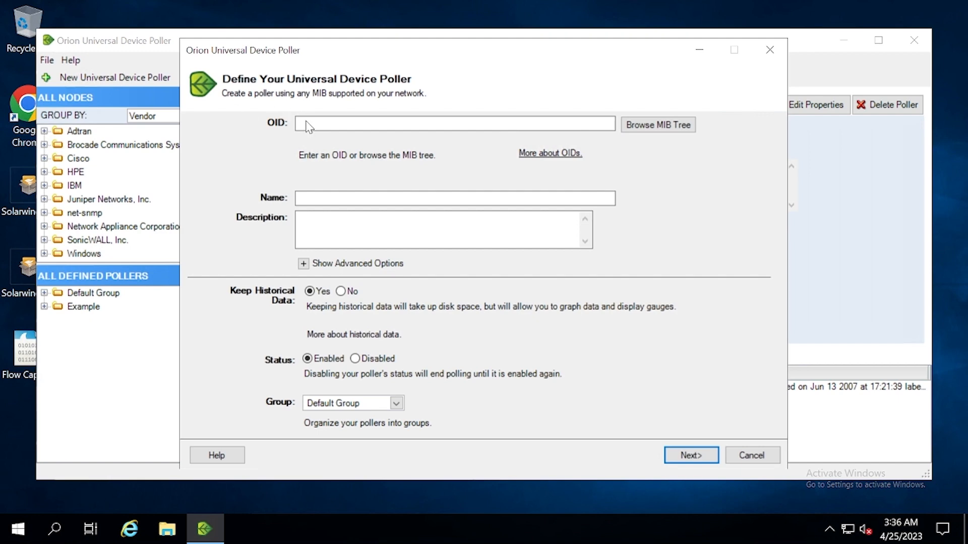
type("1.3.6.1.4.1.1991.1.1.1.3.1.1.3")
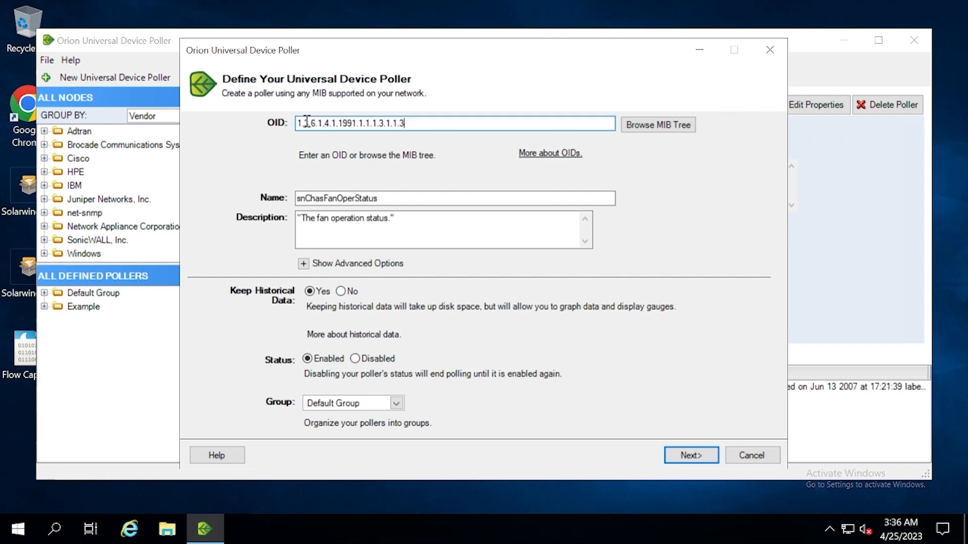
left_click(304, 265)
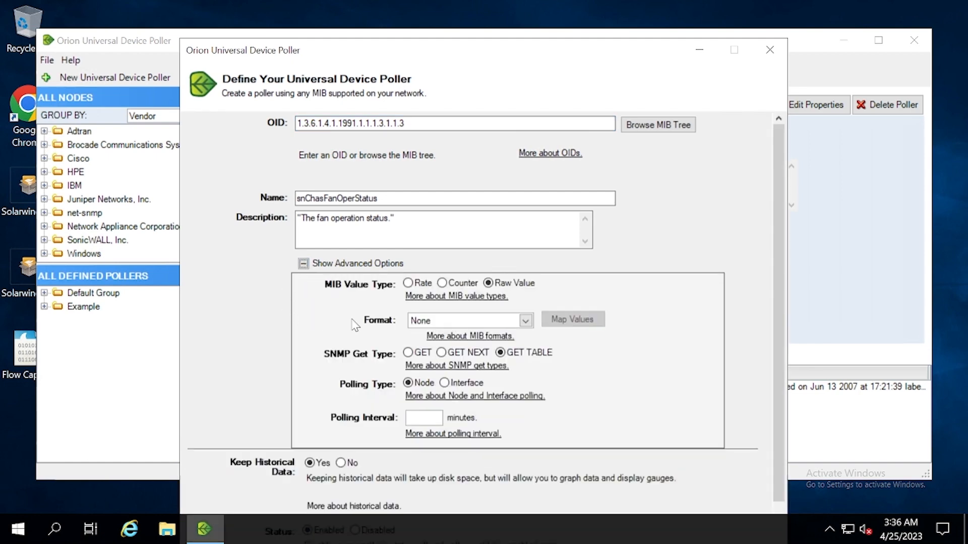
left_click(525, 327)
scroll(530, 359, "down", 2)
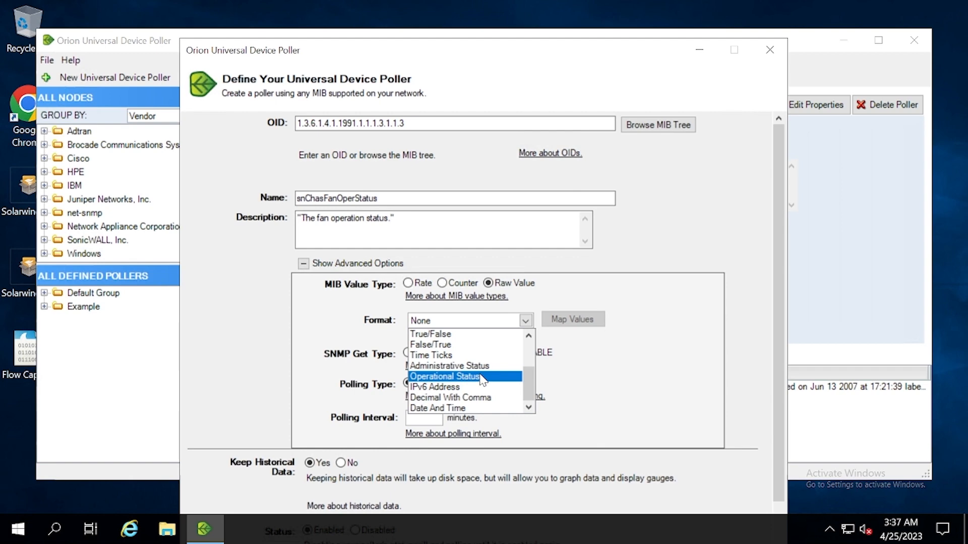
scroll(482, 379, "up", 2)
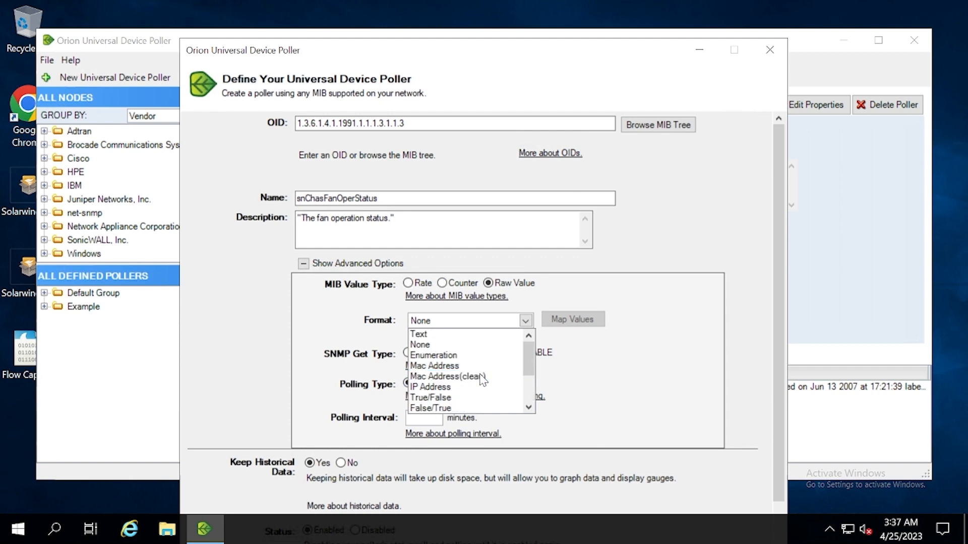
left_click(450, 358)
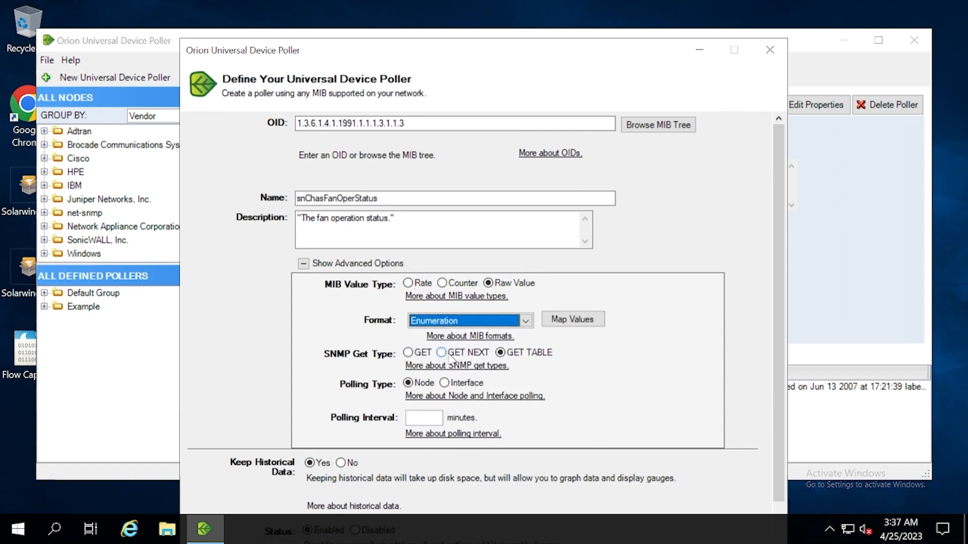
Step: Map raw value 2 to the text A-OK in the poller's enumeration map
left_click(573, 319)
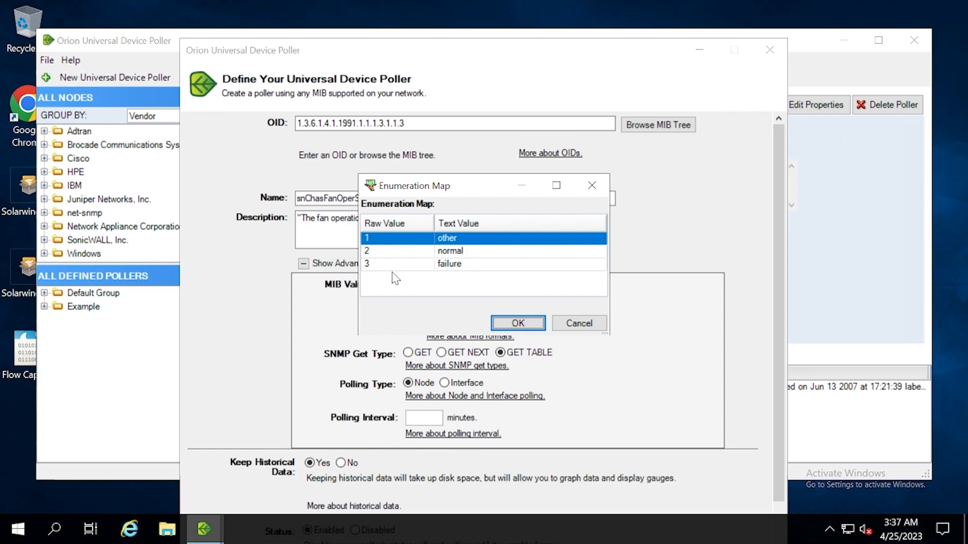
double_click(450, 252)
type("A-")
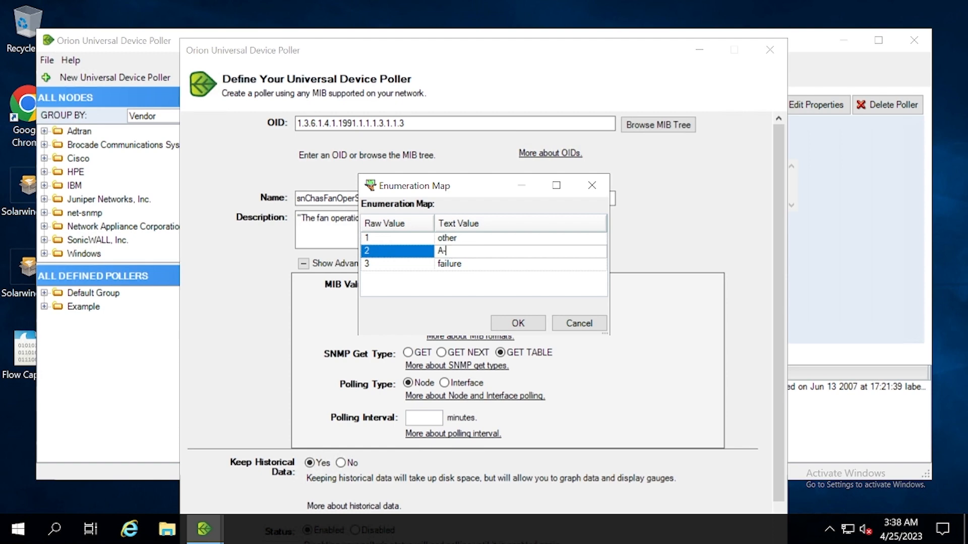
type("OK")
left_click(514, 323)
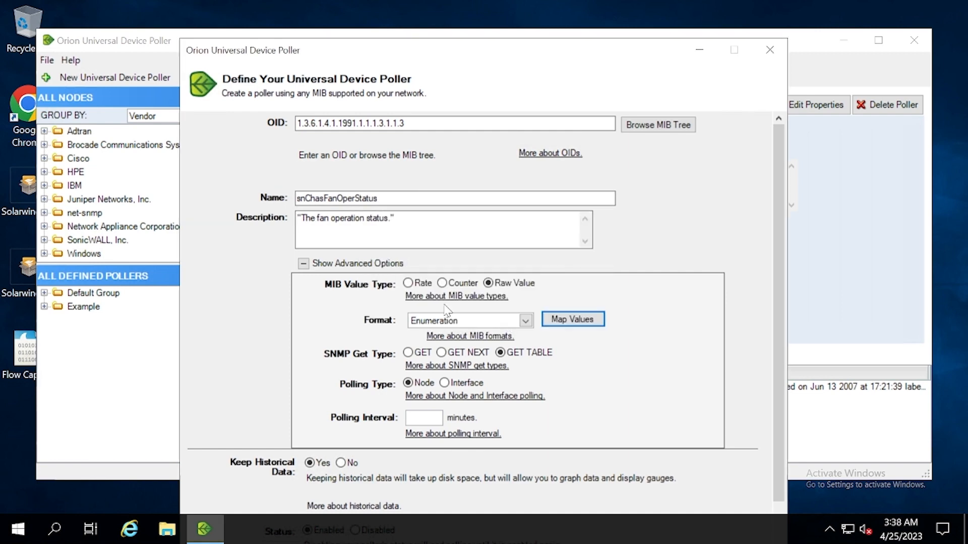
Step: Set the fan status poller not to keep historical data and proceed to its node assignment
left_click(303, 264)
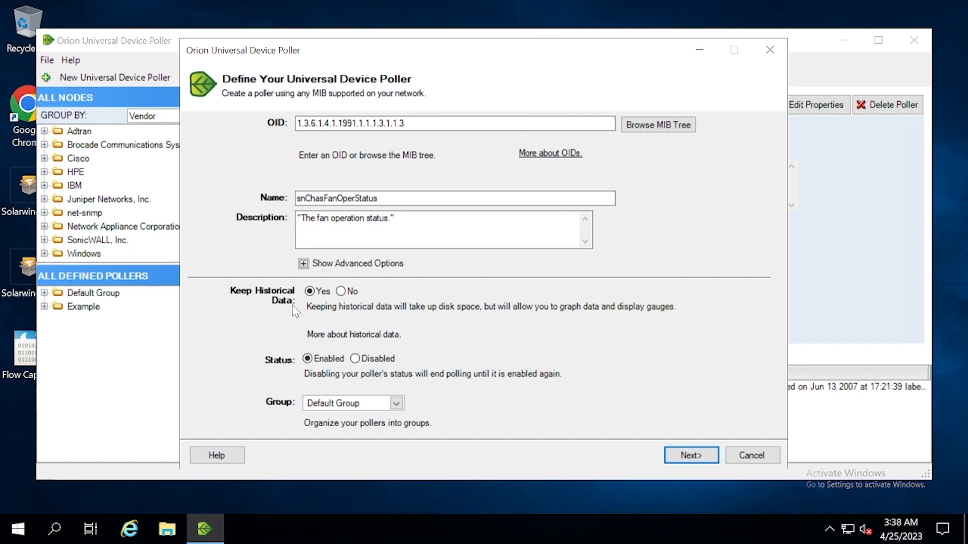
left_click(341, 293)
left_click(678, 456)
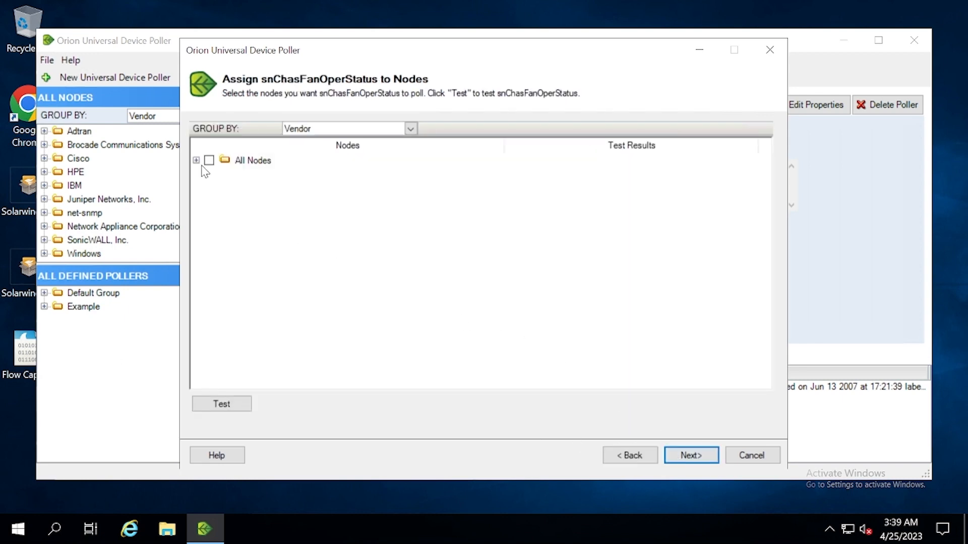
Step: Assign snChasFanOperStatus to the Brocade node St.P-Foundry-624, test it and proceed to row labeling
left_click(196, 160)
left_click(208, 187)
left_click(232, 201)
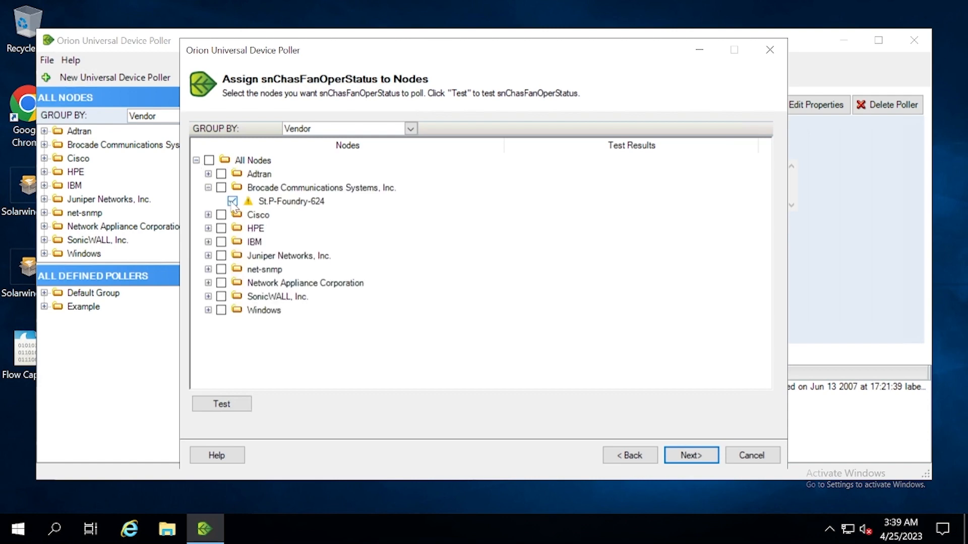
left_click(223, 409)
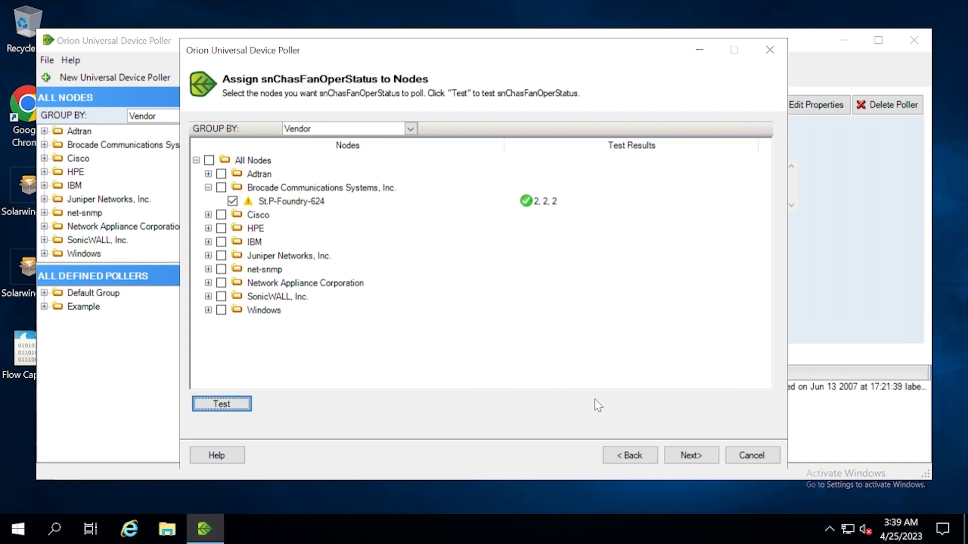
left_click(688, 455)
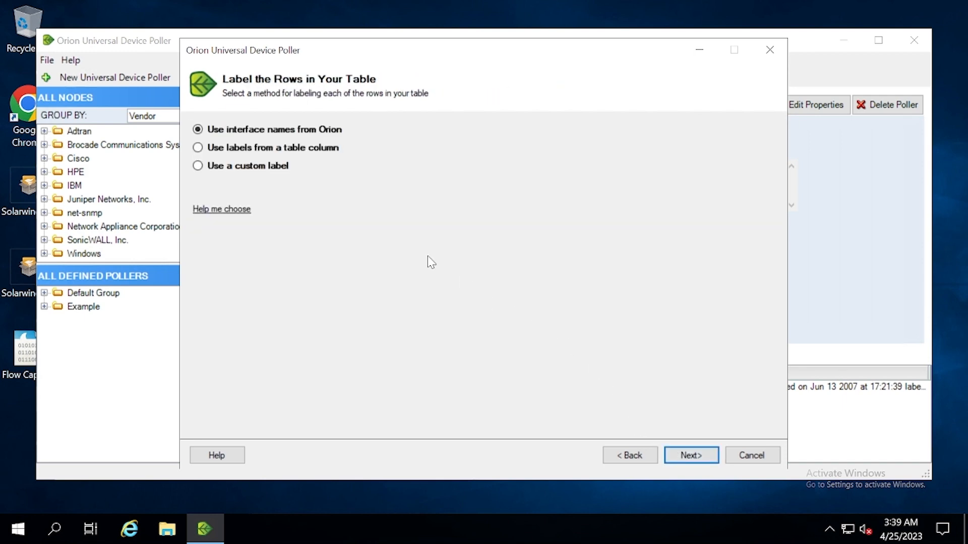
Step: Label the table rows from the snChasFanIndex column, testing with the Brocade Communications device St.P-Foundry-624
left_click(198, 148)
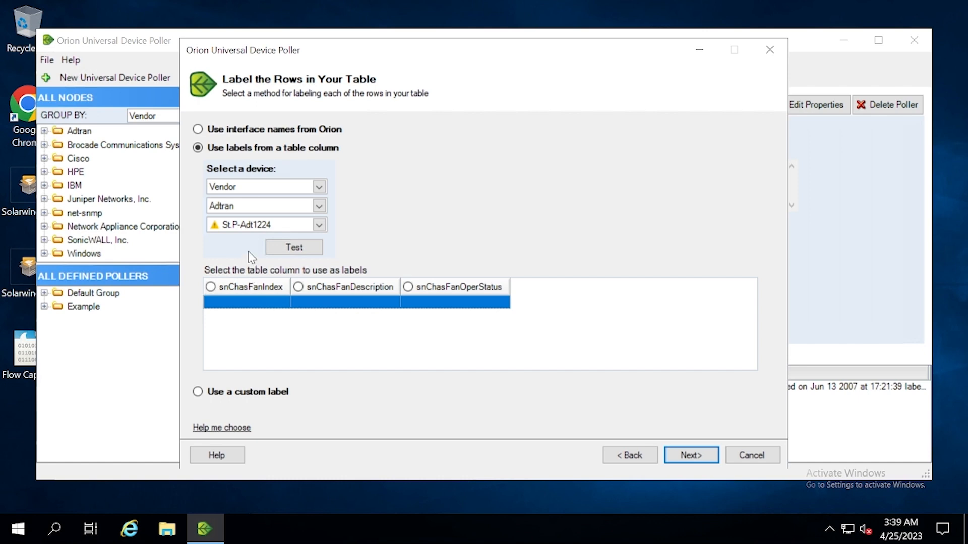
left_click(319, 207)
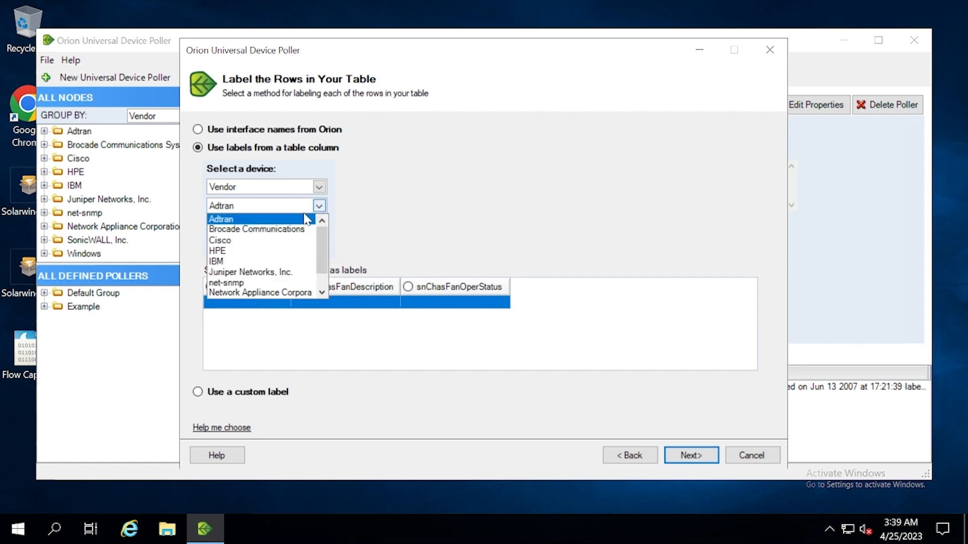
left_click(266, 228)
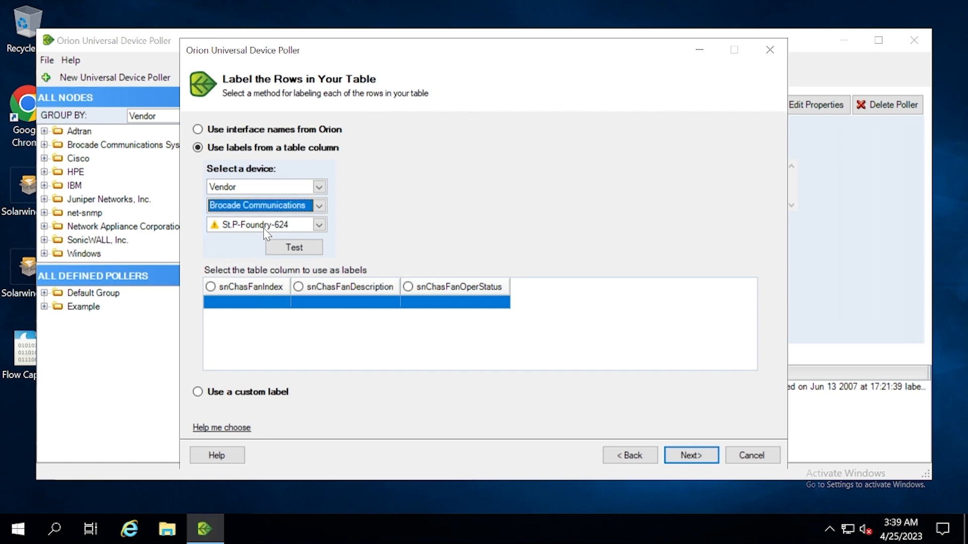
left_click(291, 249)
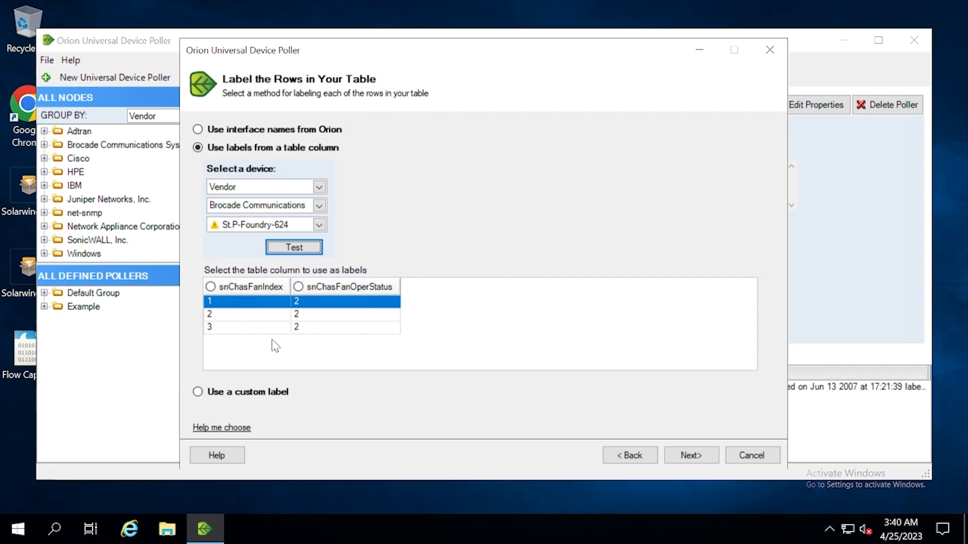
left_click(210, 288)
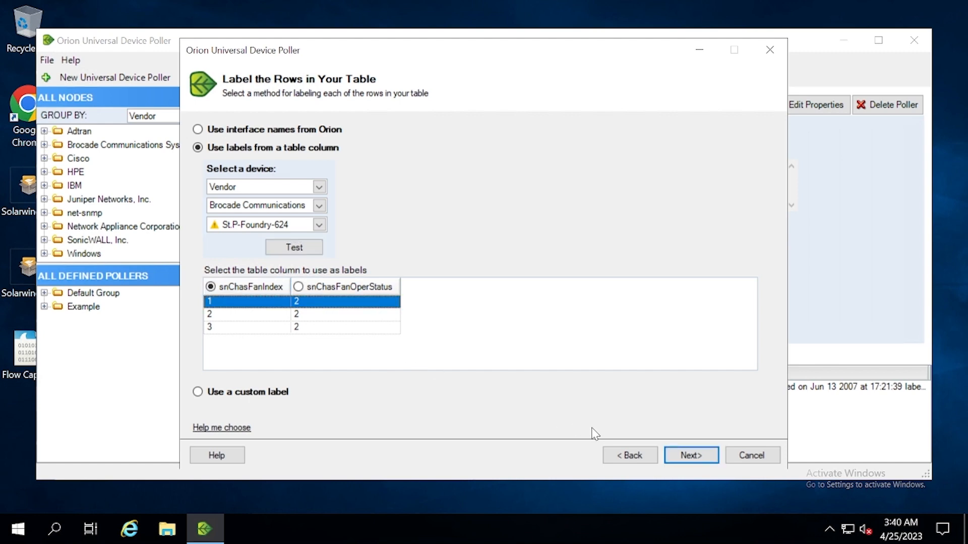
Step: Display the poller results as a table on the Node Details - Vital Stats view and finish the wizard
left_click(685, 456)
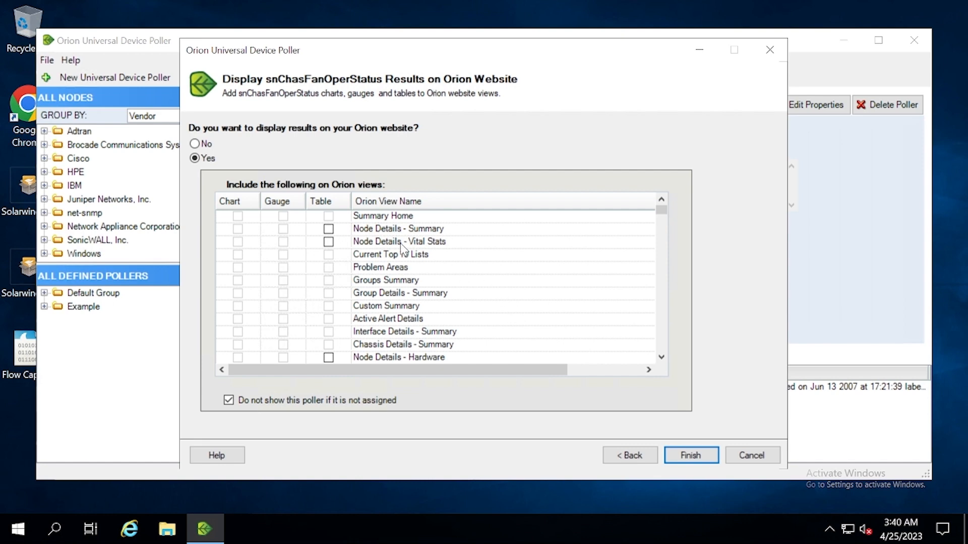
left_click(329, 242)
left_click(686, 455)
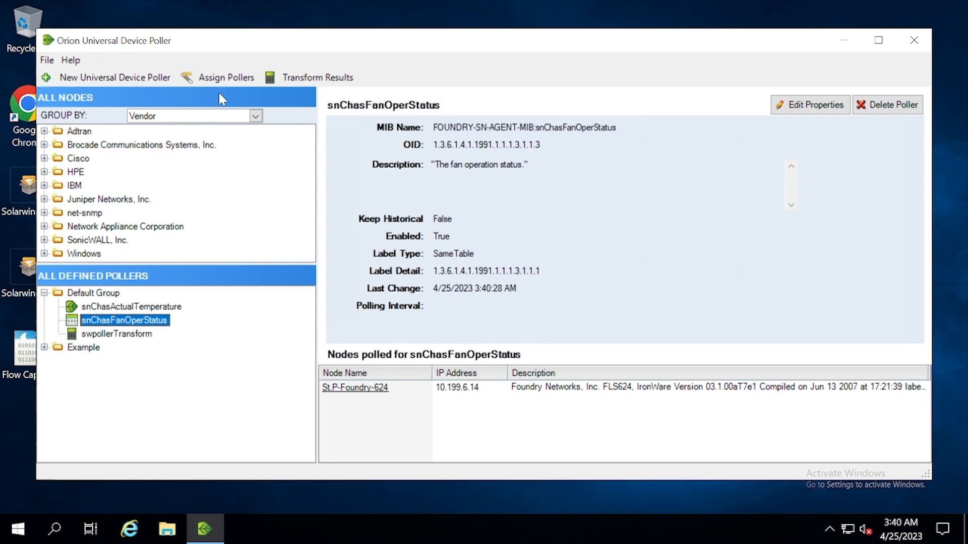
Step: Assign the snChasFanOperStatus poller to the Brocade node St.P-Foundry-624 through the poller assignment wizard and finish it
left_click(225, 79)
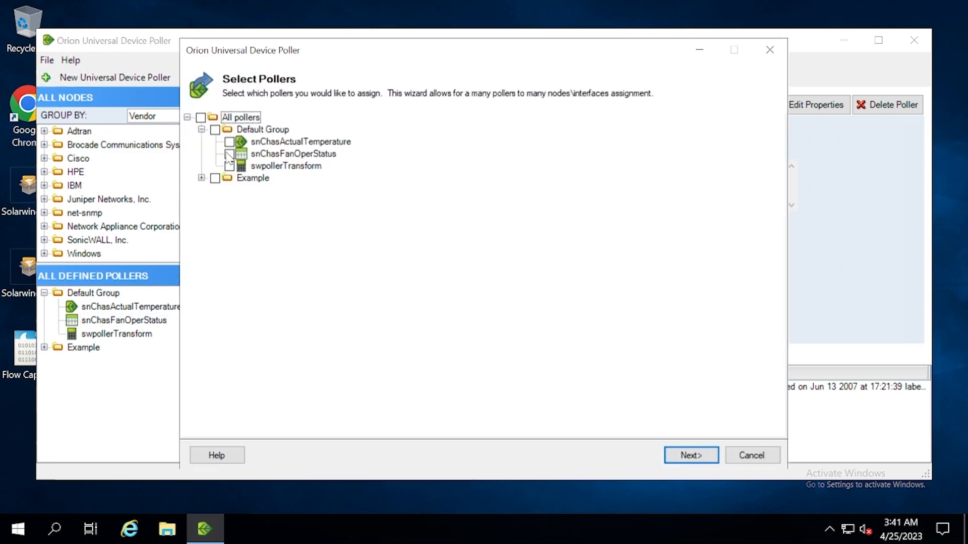
left_click(229, 154)
left_click(685, 456)
left_click(197, 160)
left_click(208, 187)
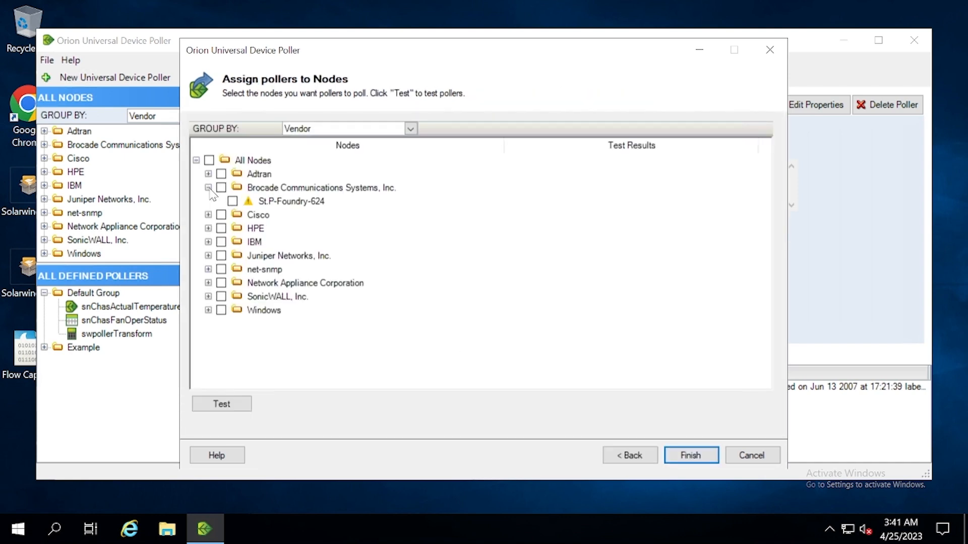
left_click(232, 201)
left_click(690, 455)
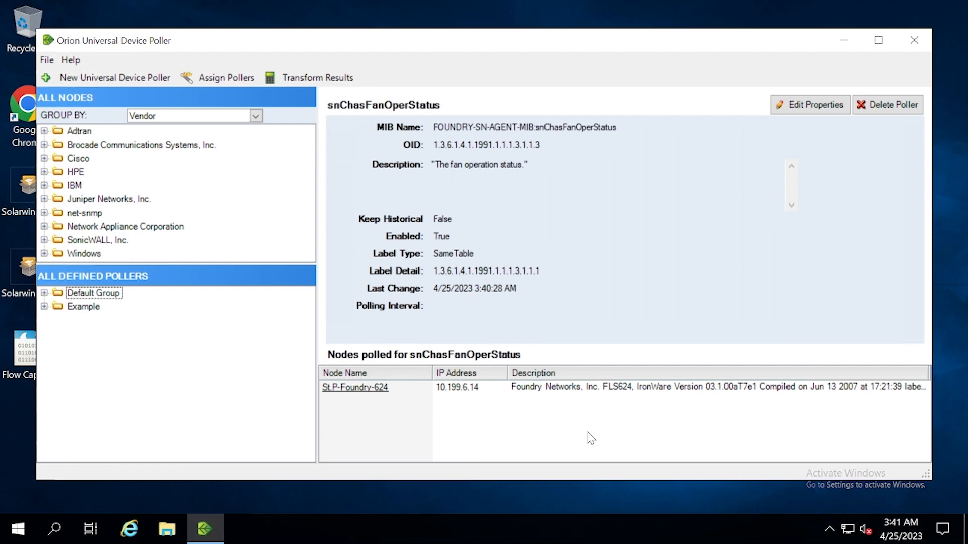
Step: Start another universal device poller with the OID 1.3.6.1.4.1.1991.1.1.1.2.1.1.3
left_click(156, 78)
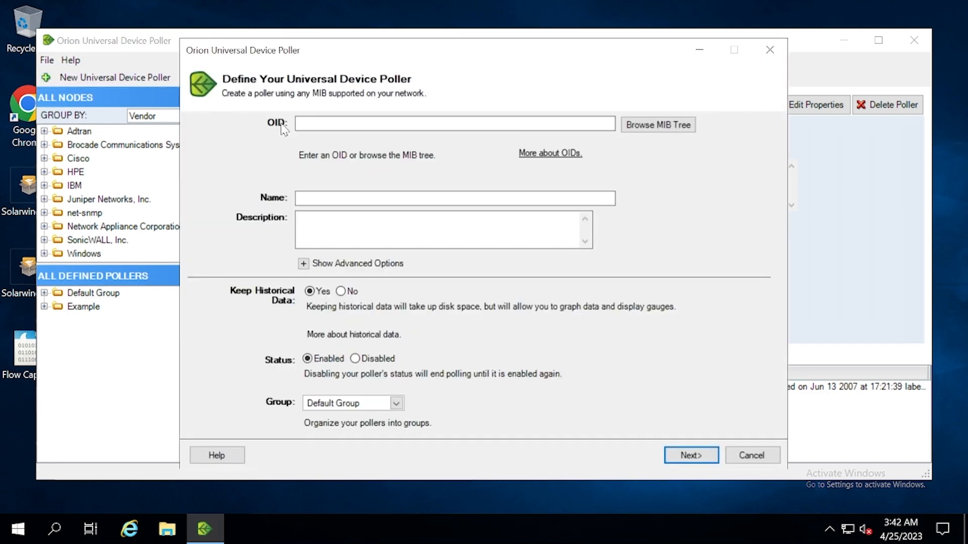
left_click(312, 123)
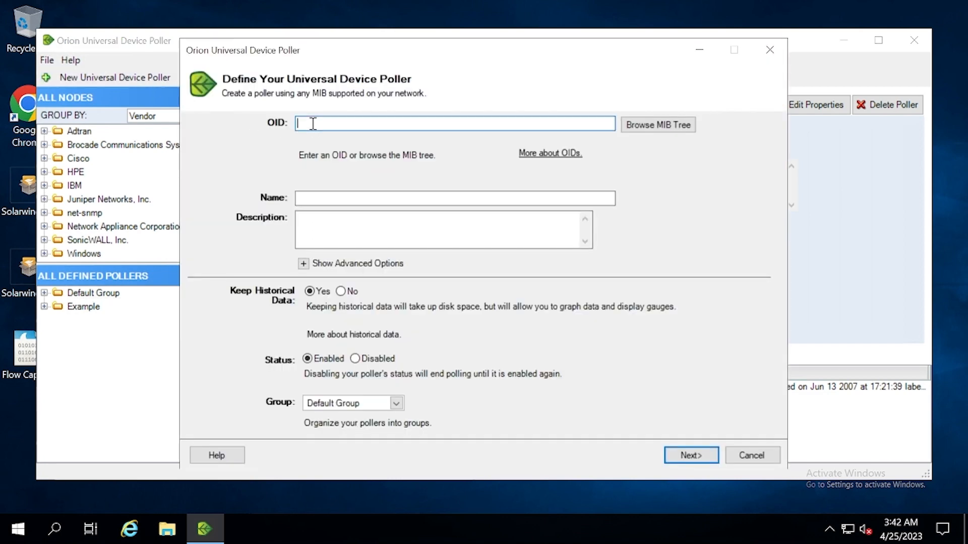
type("1.3.6.1.4.1.1991.1.1.1.2.1.1.3")
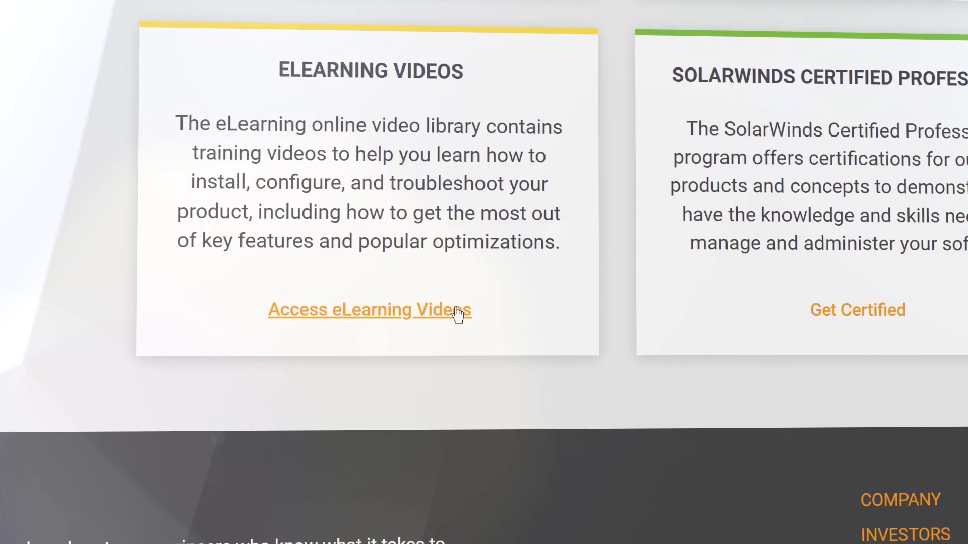
left_click(461, 310)
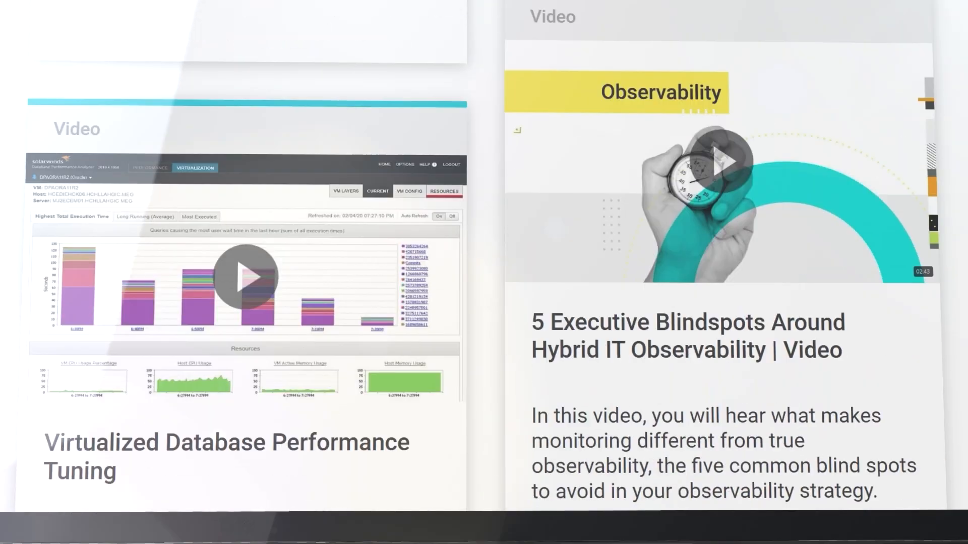